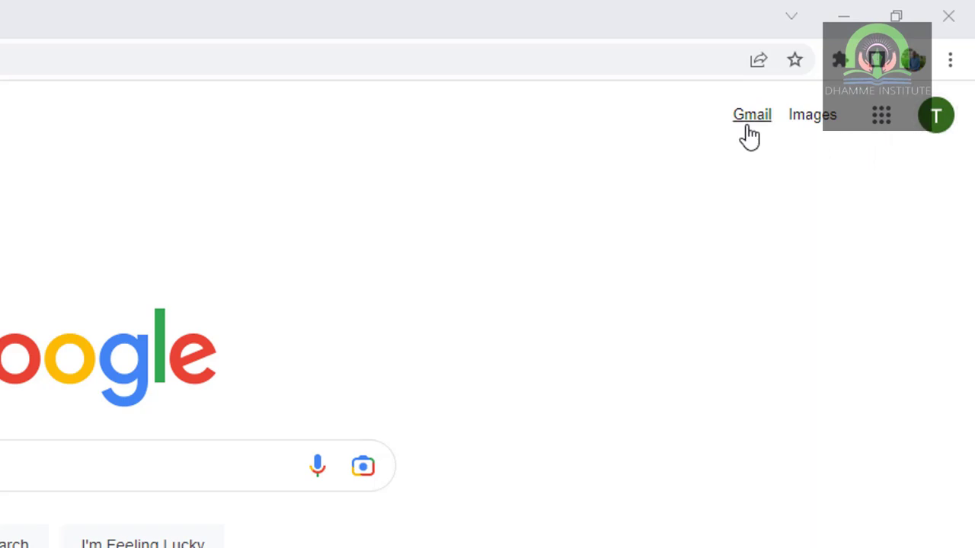
- Launch Google Classroom from the Google apps grid on the Search page
left_click(880, 128)
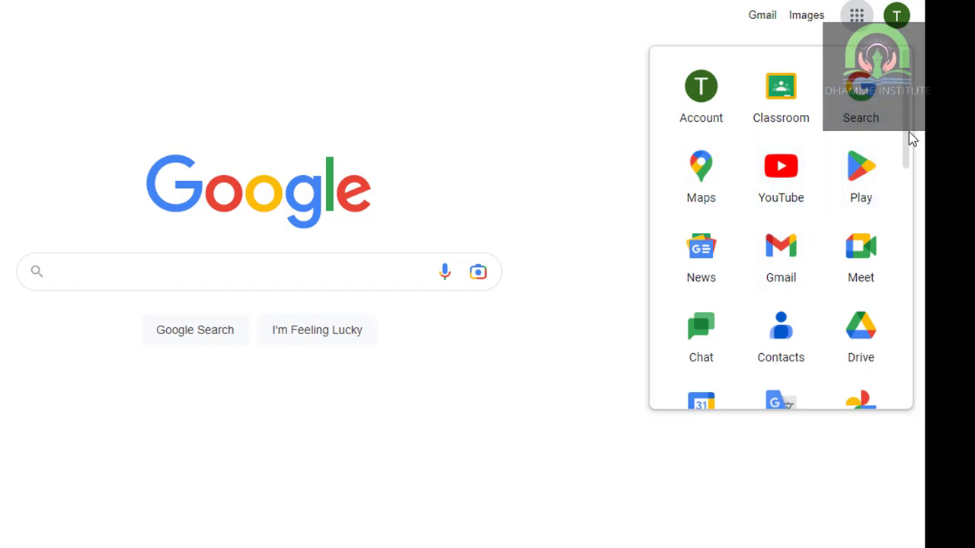
mouse_move(908, 132)
left_mouse_down()
mouse_move(898, 225)
mouse_move(901, 126)
left_mouse_up()
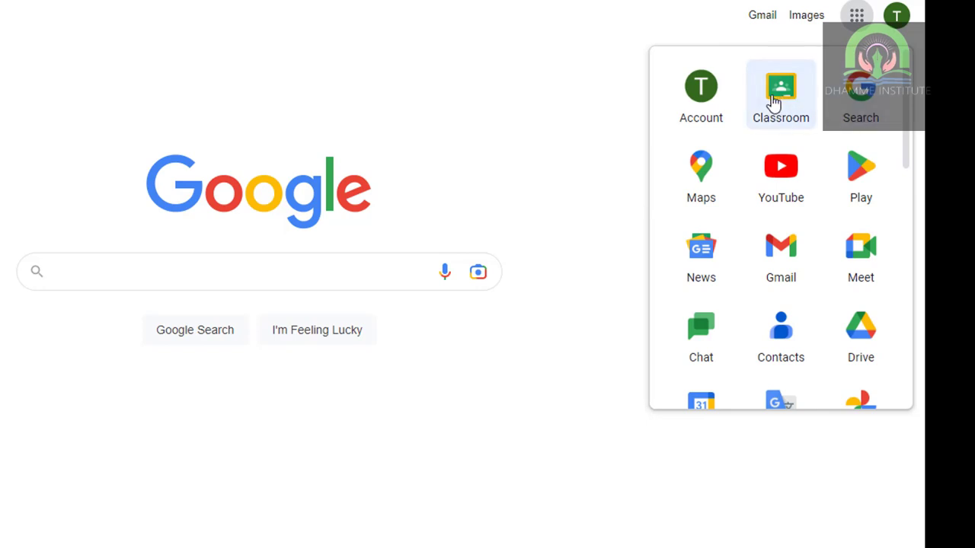
left_click(803, 127)
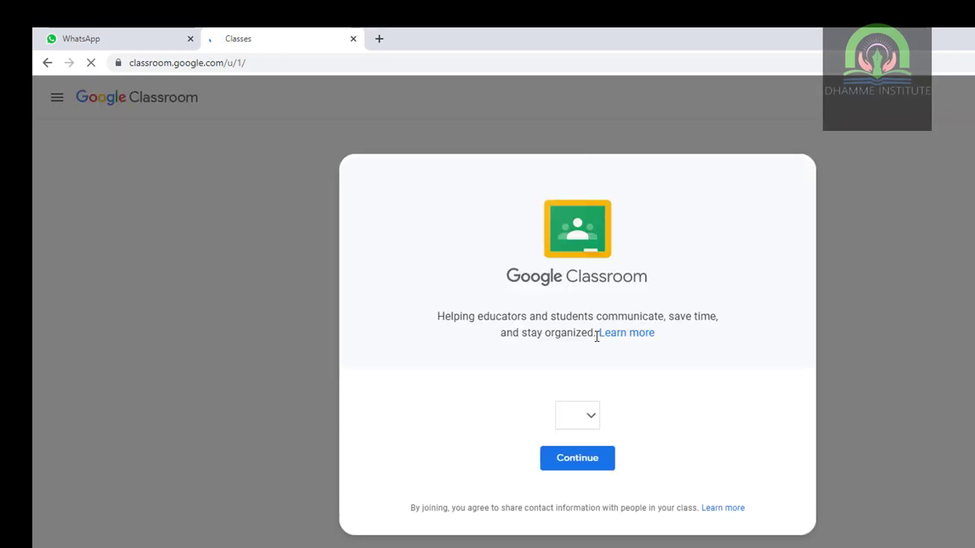
- Continue with the signed-in account and go to the Join class page
left_click(567, 469)
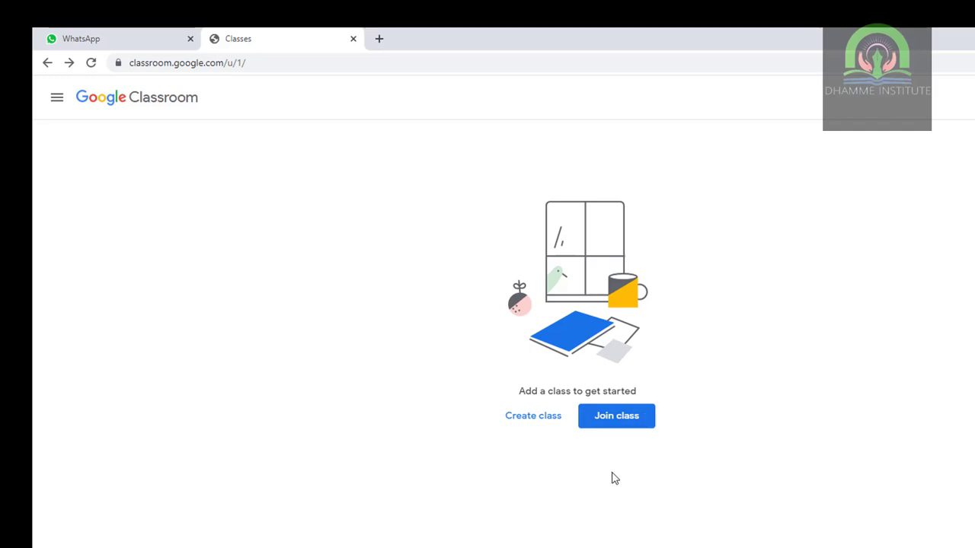
left_click(607, 427)
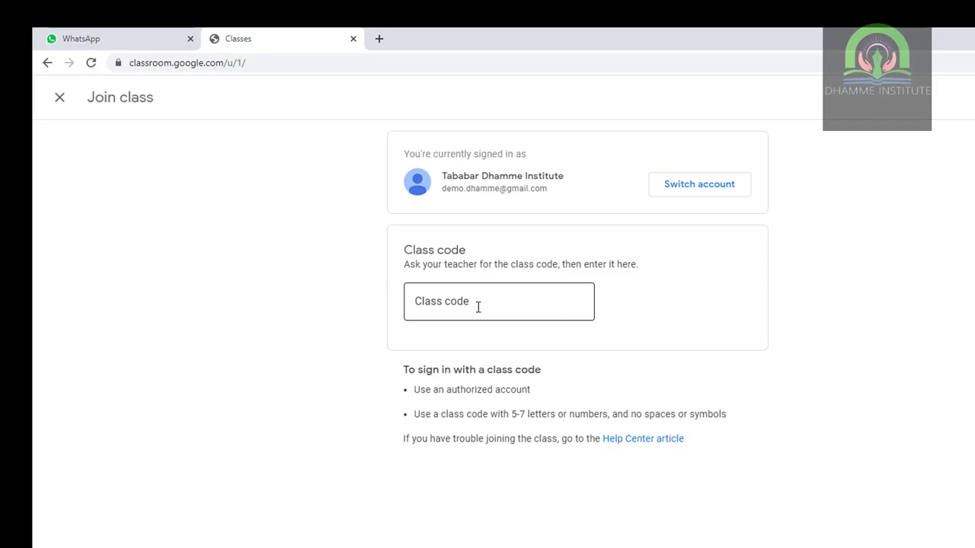
- Try a couple of class codes on the Join class page, then close it without joining
left_click(478, 307)
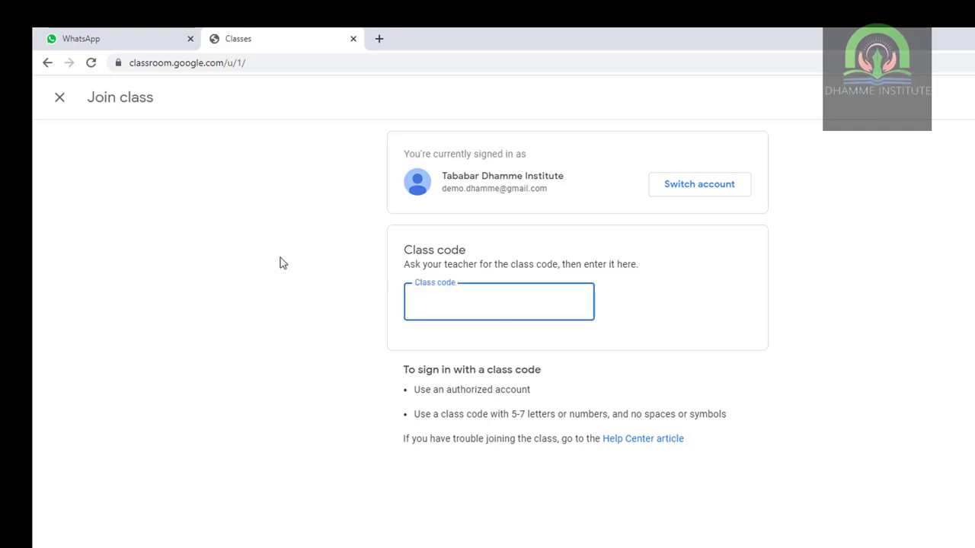
left_click(58, 102)
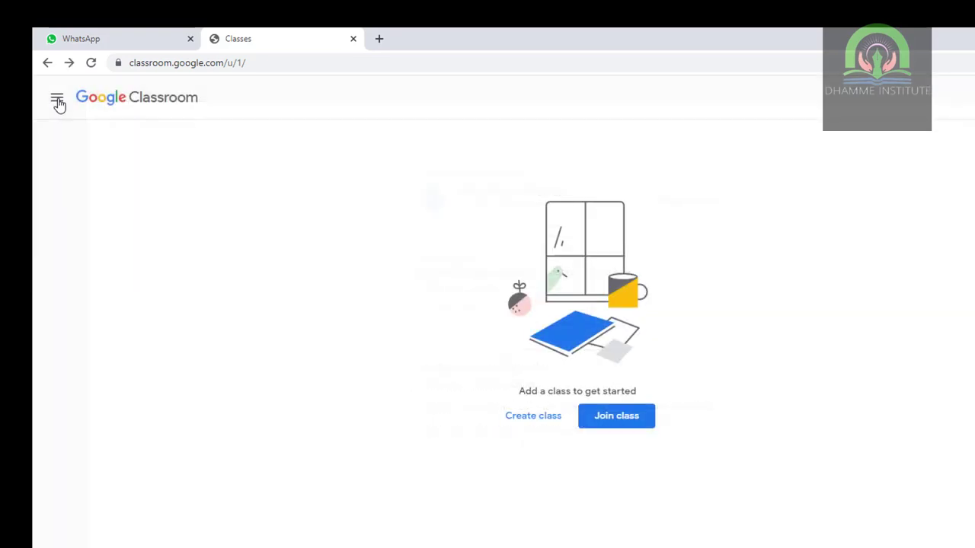
left_click(601, 418)
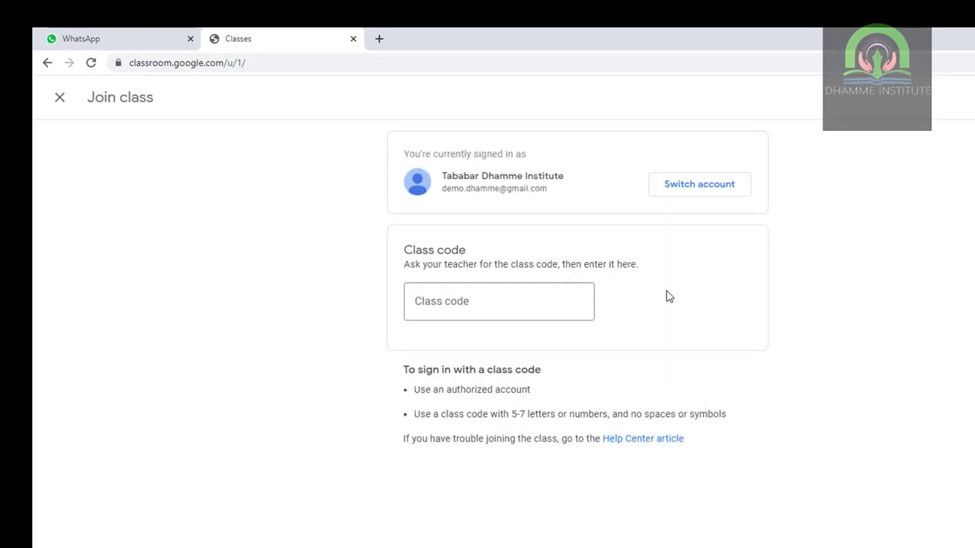
left_click(533, 313)
type("kkkkkkk")
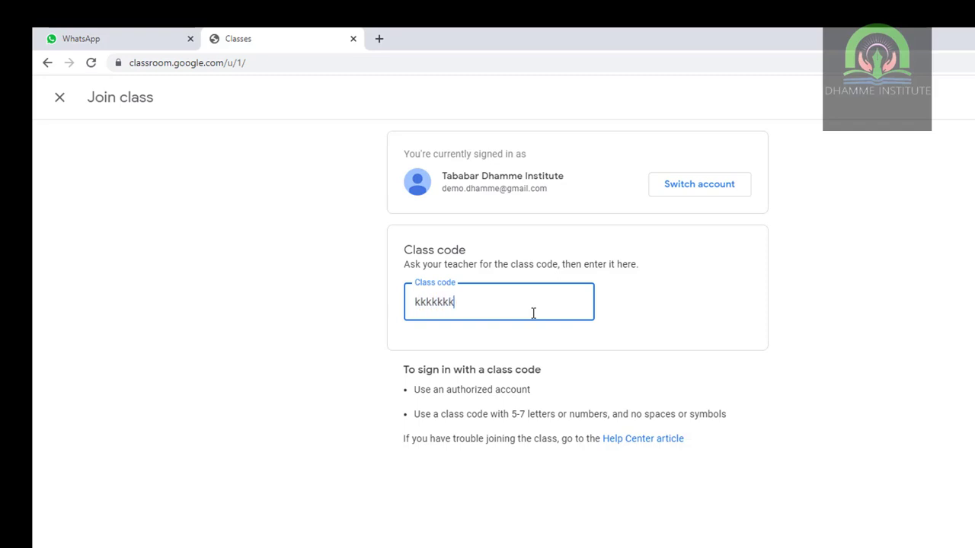
type("kvhvn")
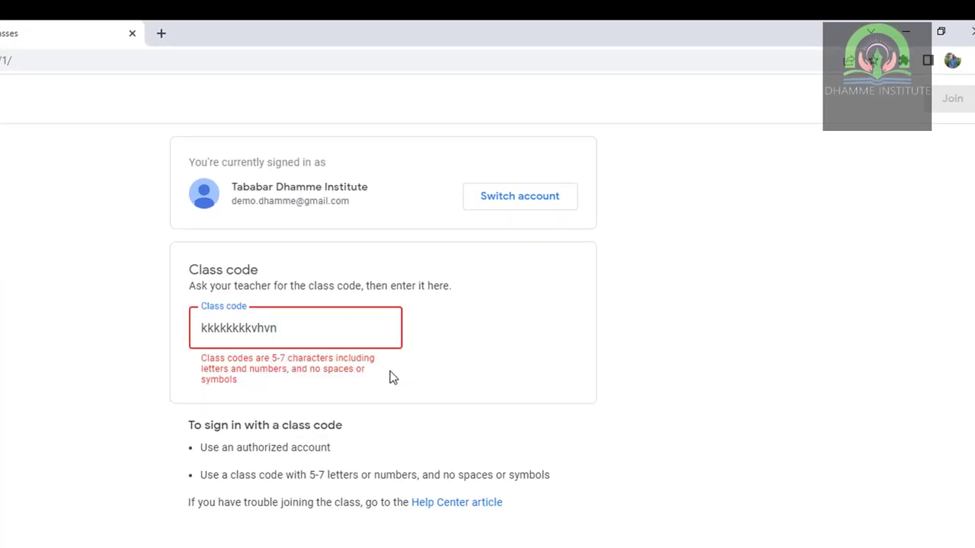
key("BackSpace")
key("BackSpace")
key("BackSpace")
key("BackSpace")
key("BackSpace")
key("BackSpace")
key("BackSpace")
key("BackSpace")
key("BackSpace")
key("BackSpace")
key("BackSpace")
key("BackSpace")
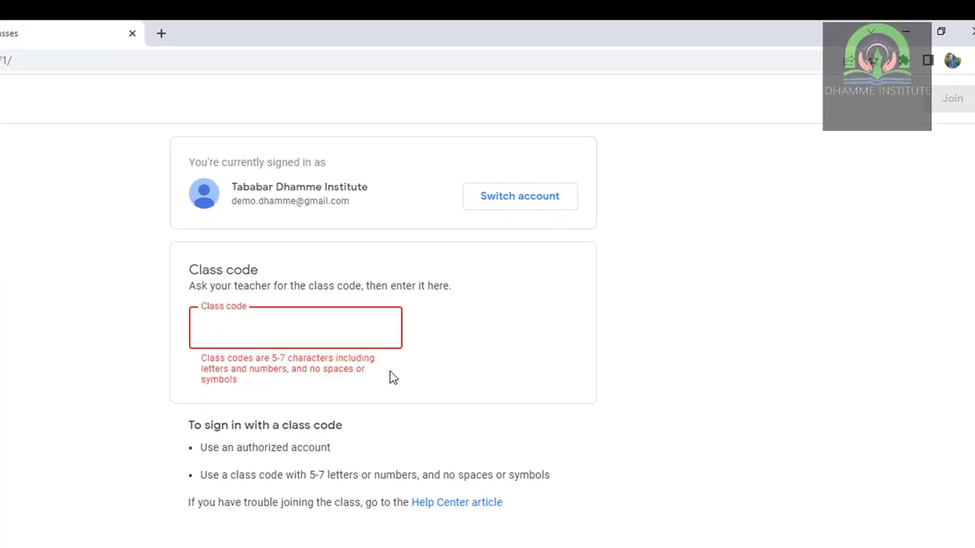
type("57hghjk")
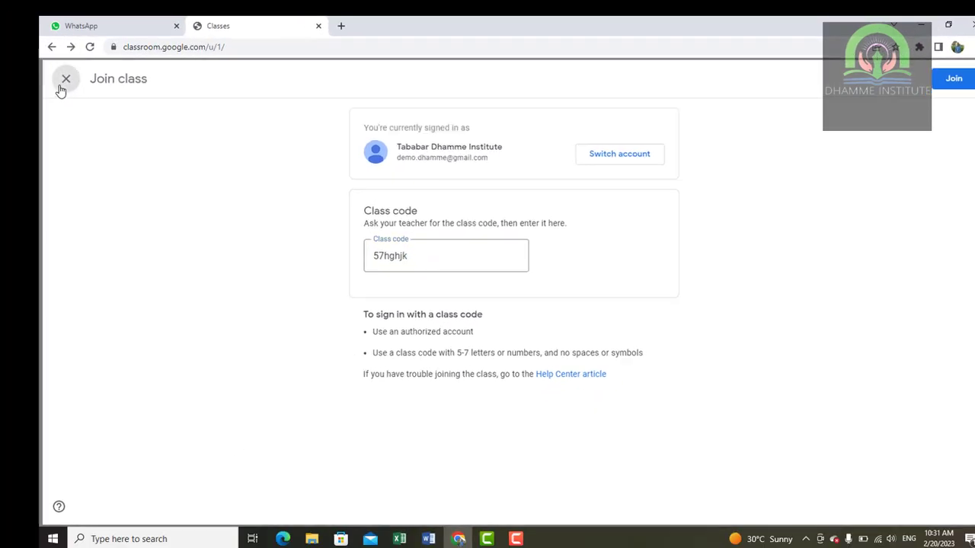
left_click(65, 79)
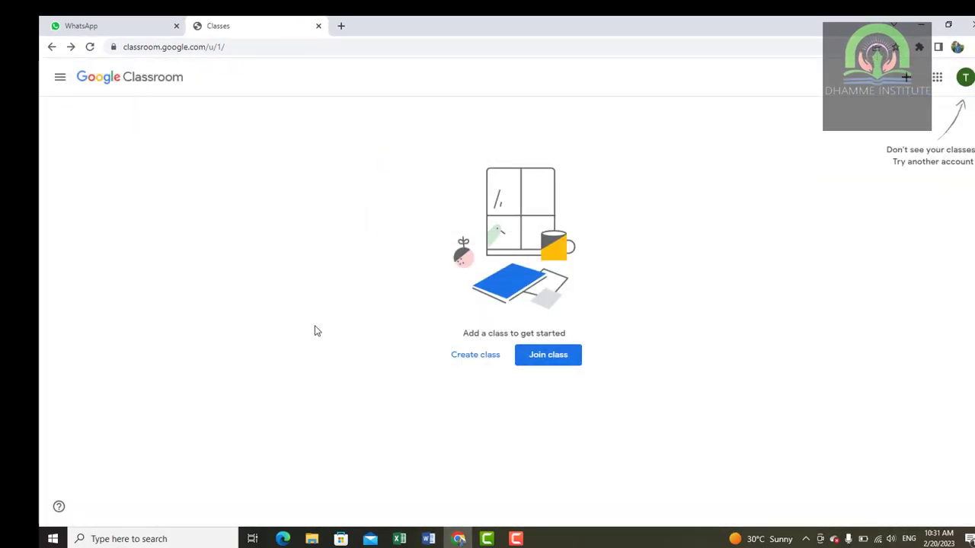
- Start a new class, accept the school-use notice, and name it Chemistry
left_click(468, 361)
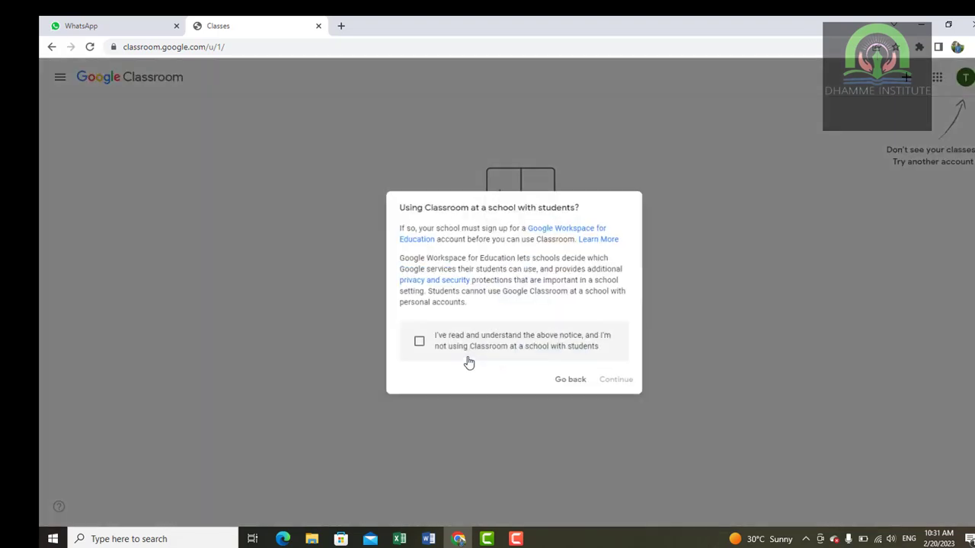
left_click(489, 351)
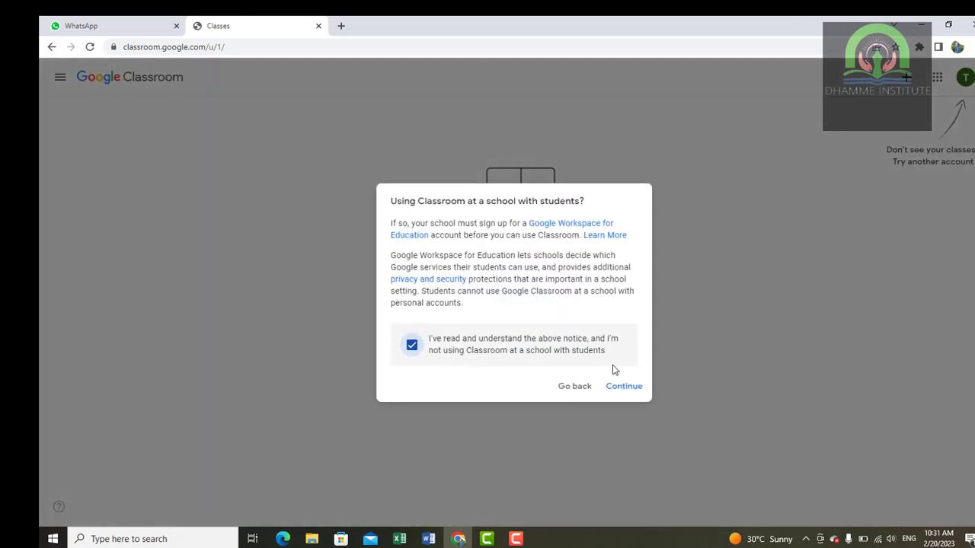
left_click(624, 387)
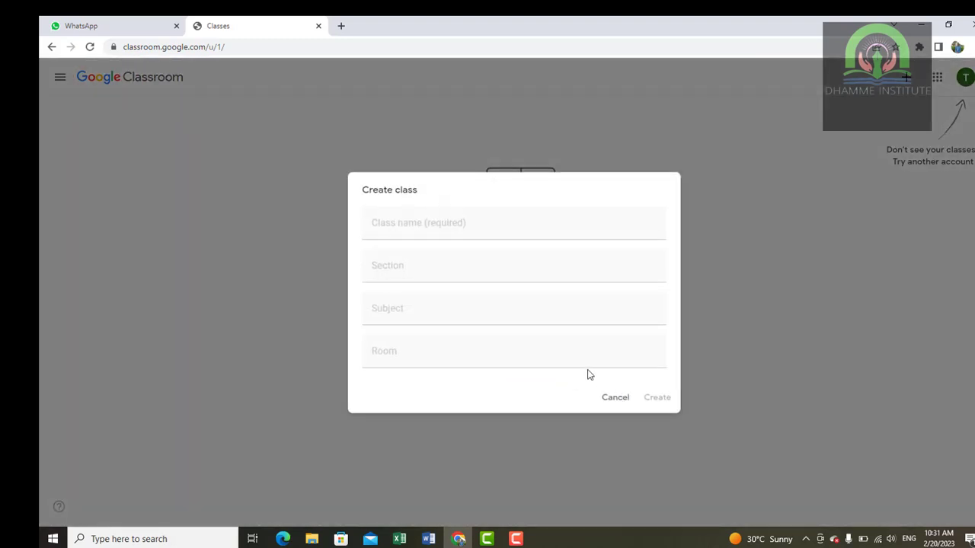
left_click(425, 223)
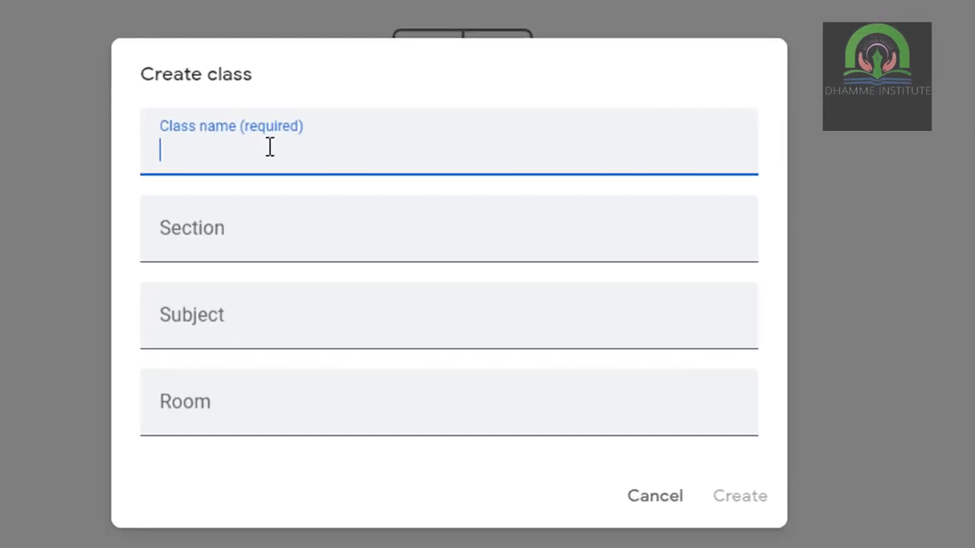
type("Chemisy")
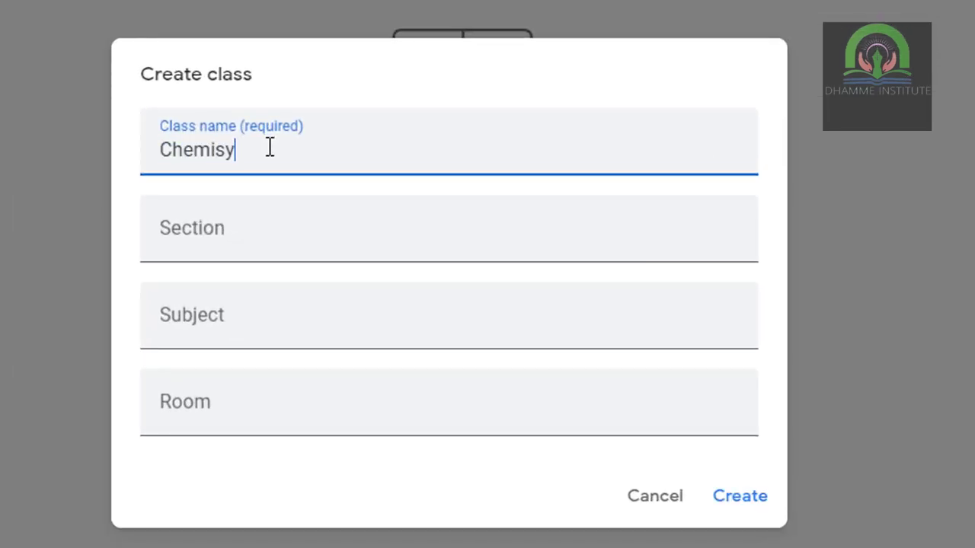
key("BackSpace")
type("try")
- Enter section Organic Chemistry, subject Hydrocarbons and room Class 1, then create the class
left_click(267, 221)
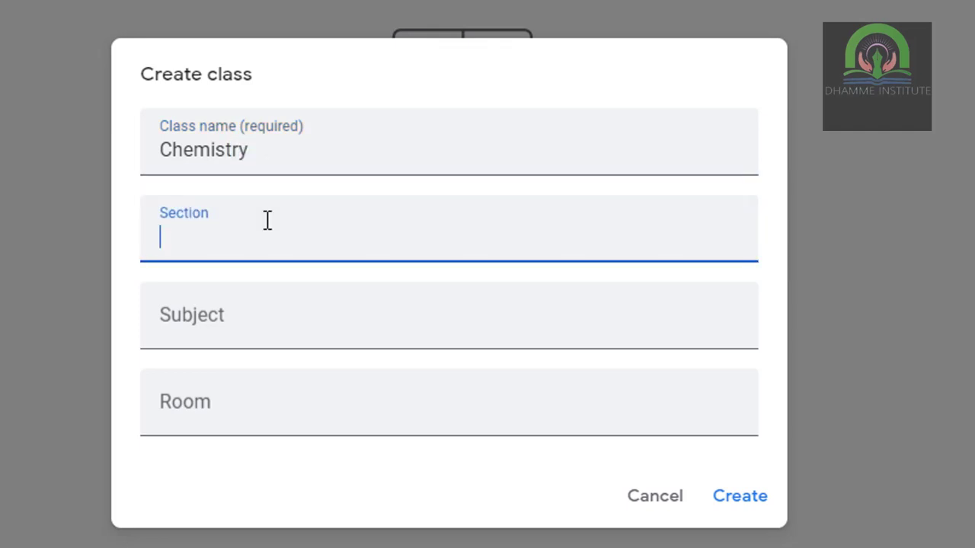
type("Og")
key("BackSpace")
type("rganic")
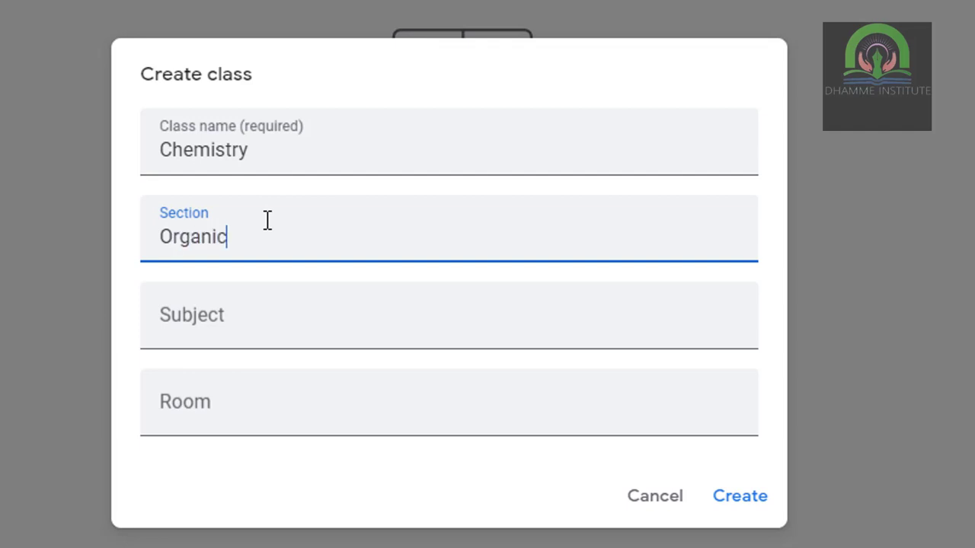
type(" Chemistry")
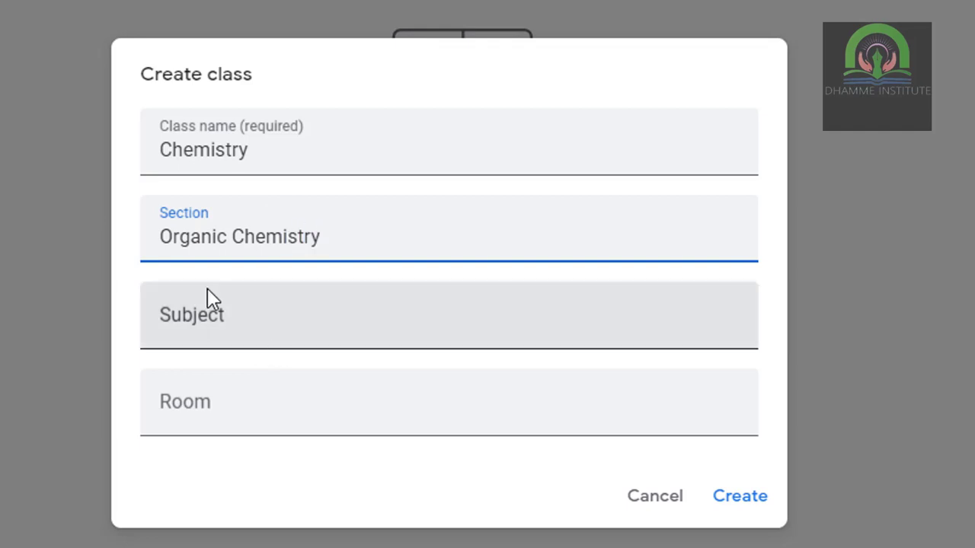
left_click(214, 311)
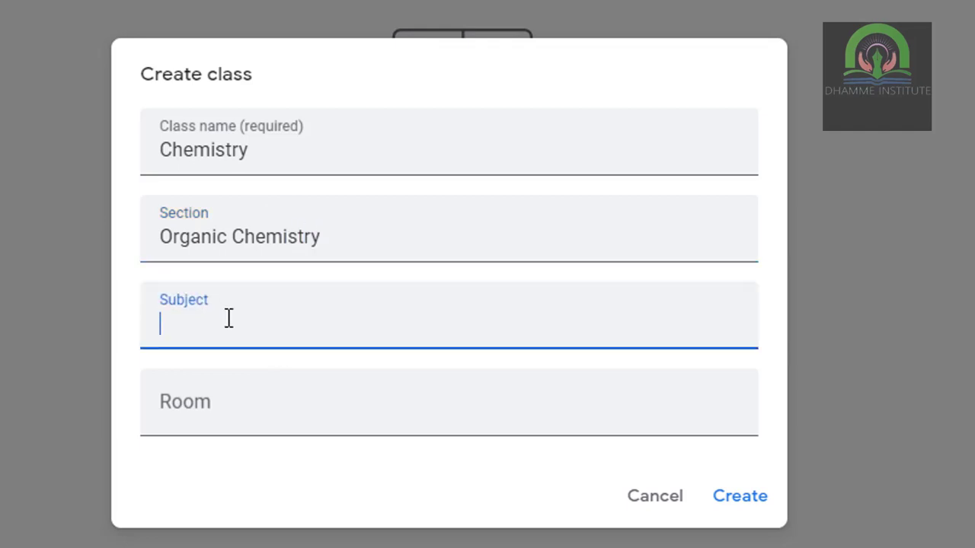
type("H")
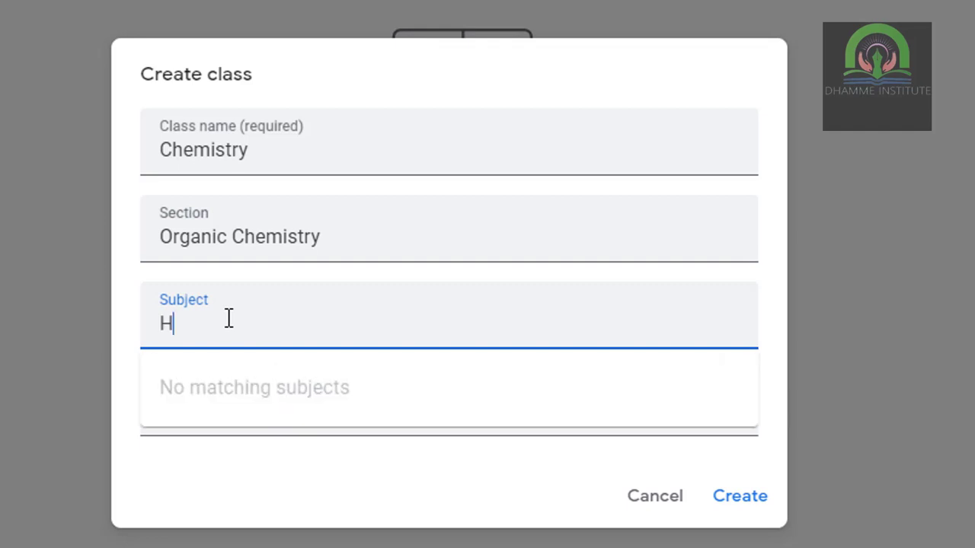
type("ydrocarbons")
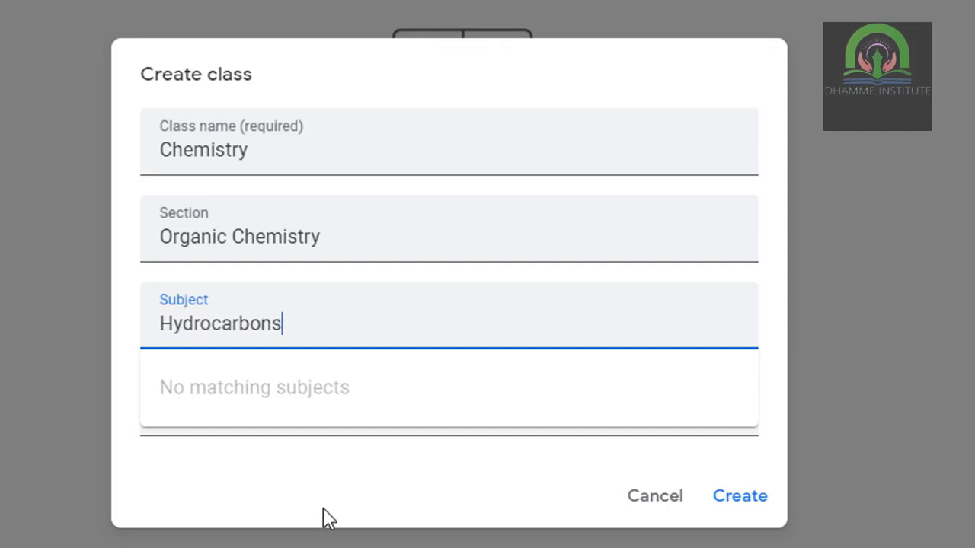
left_click(274, 479)
left_click(327, 416)
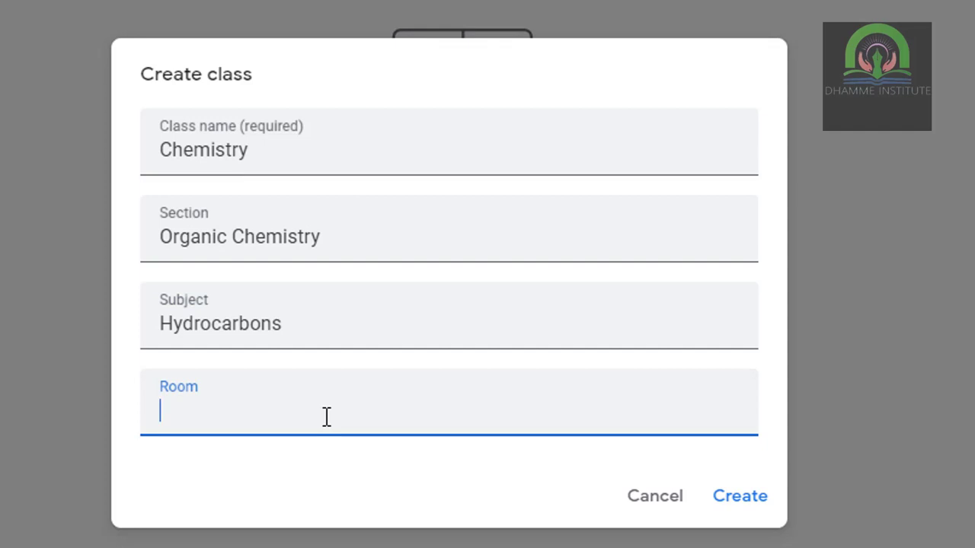
type("Claas")
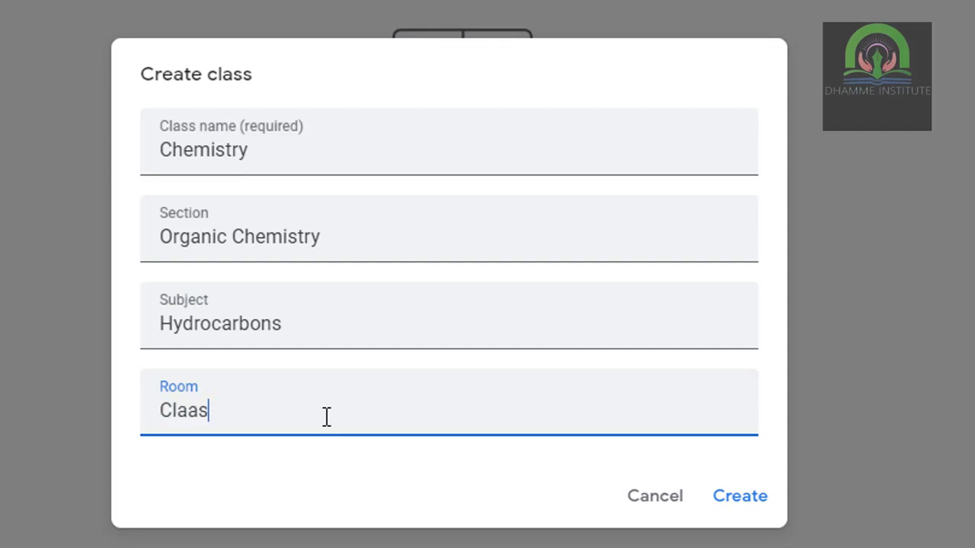
type("ss 1")
left_click(736, 504)
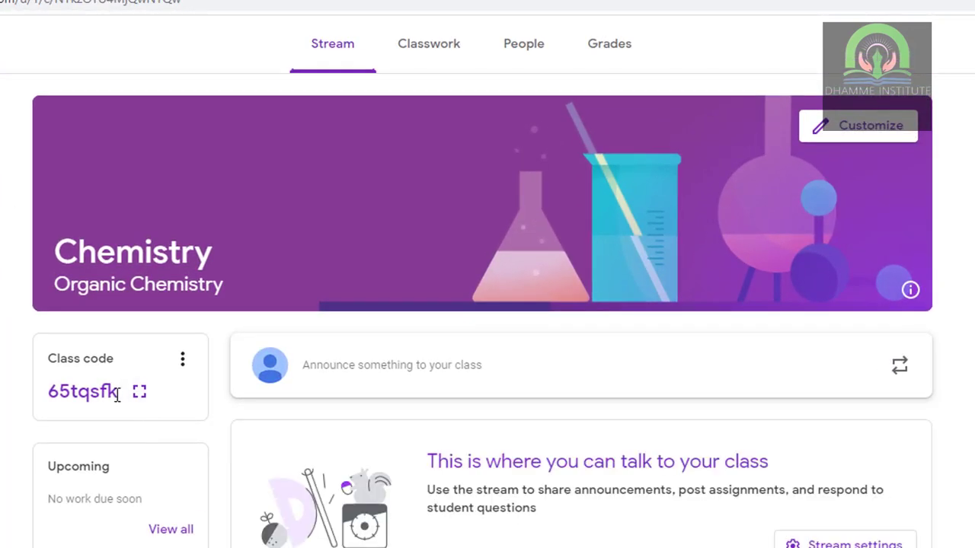
- Select the class join code on the Stream page, then go to Classwork
left_click_drag(120, 391, 47, 393)
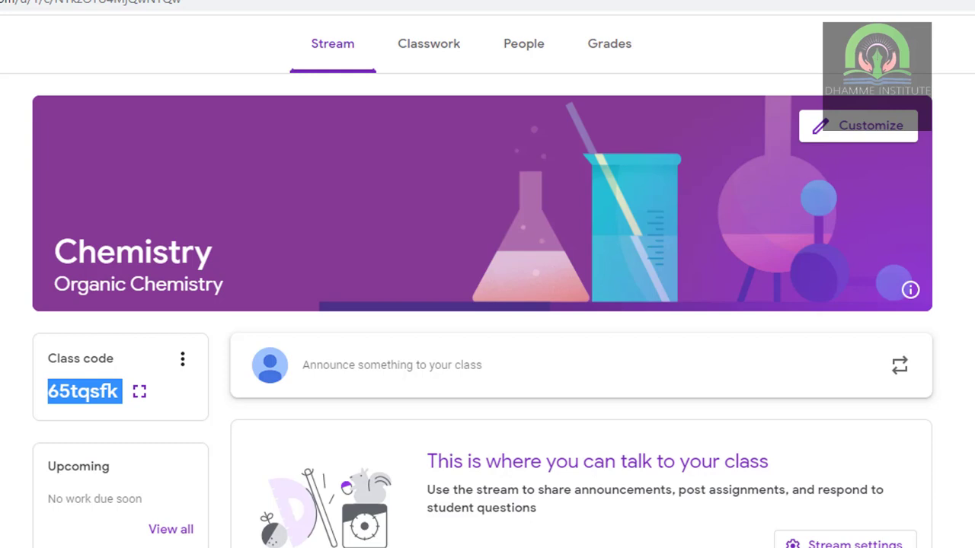
left_click(444, 69)
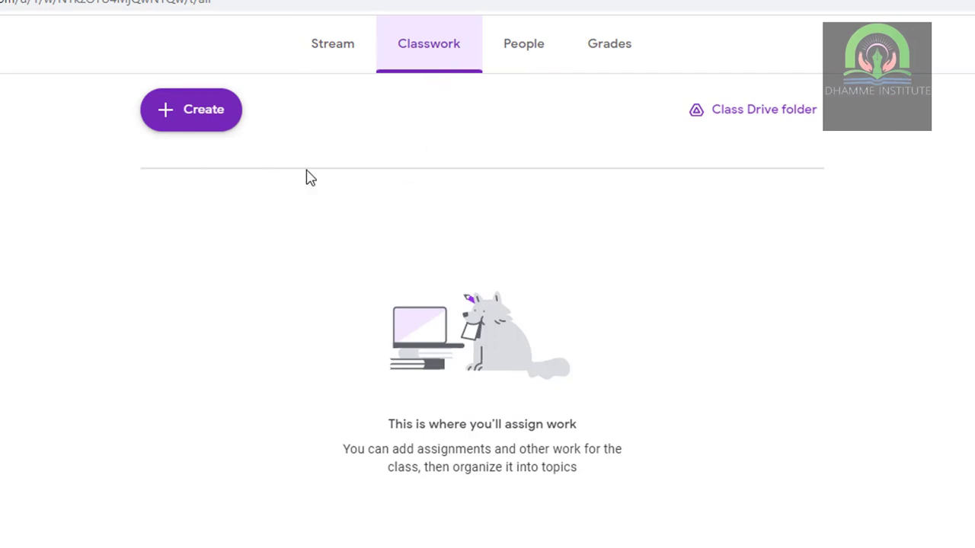
- Create a Biochemistry topic and filter Classwork to show only that topic
left_click(187, 113)
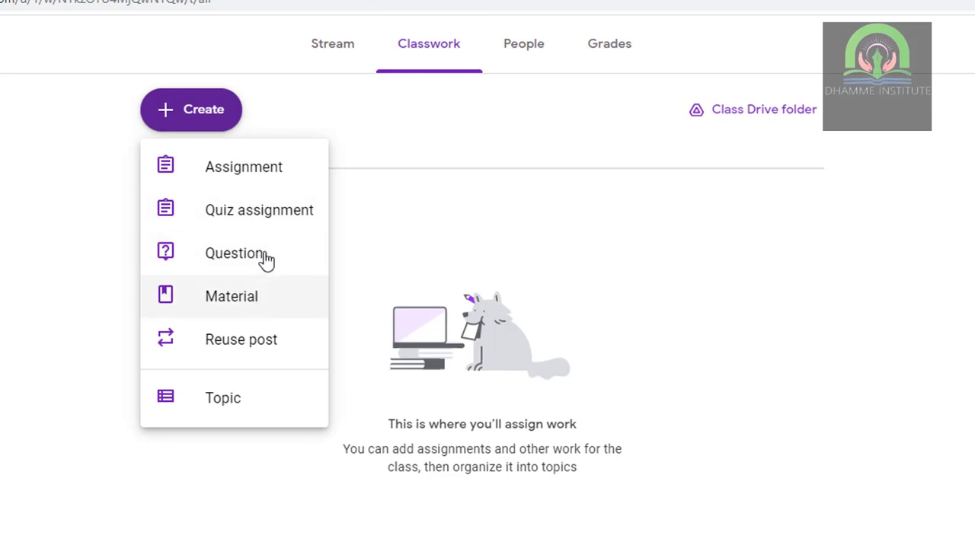
left_click(241, 418)
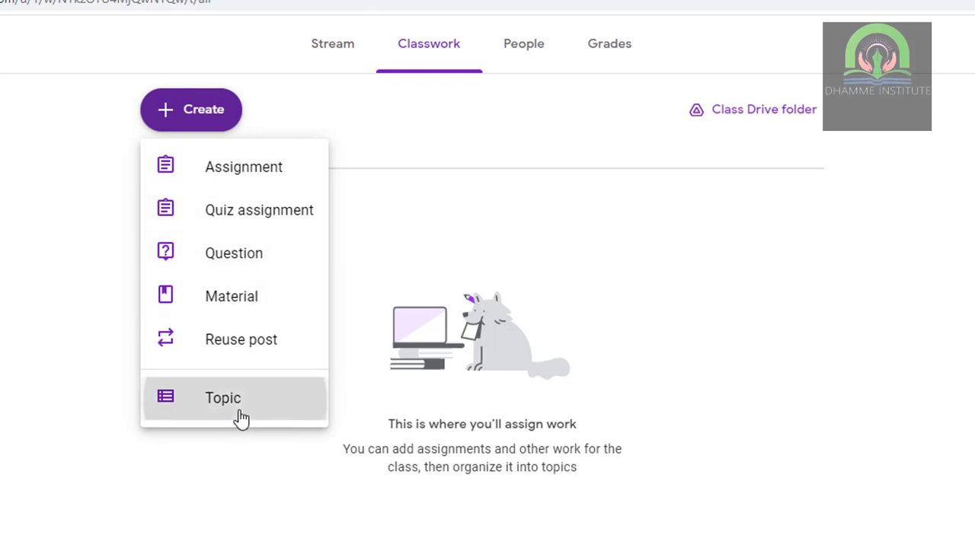
left_click(456, 378)
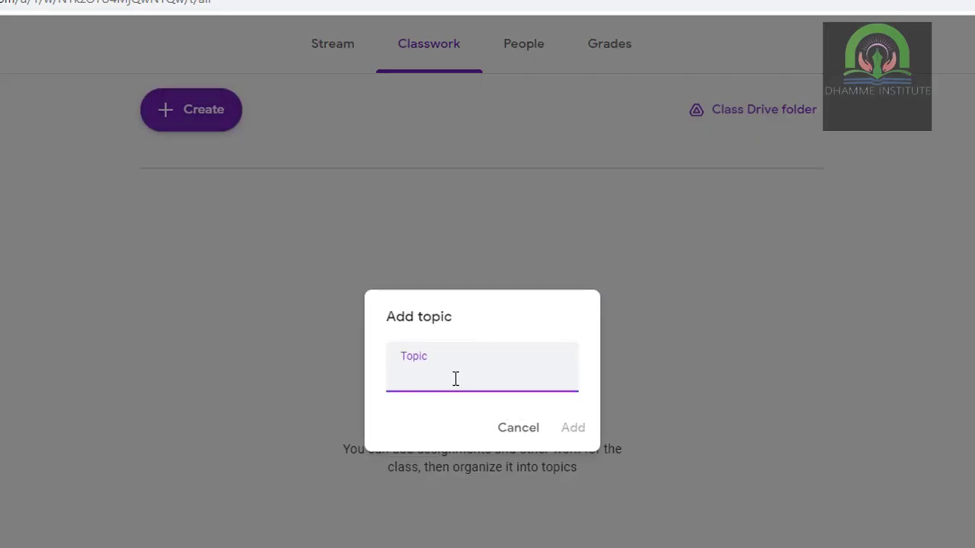
type("Biochemistry")
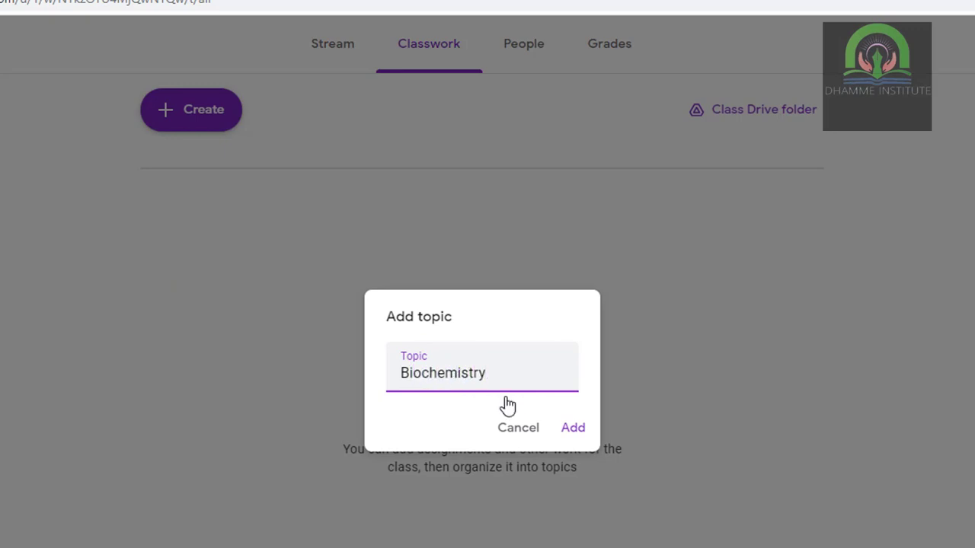
left_click(574, 431)
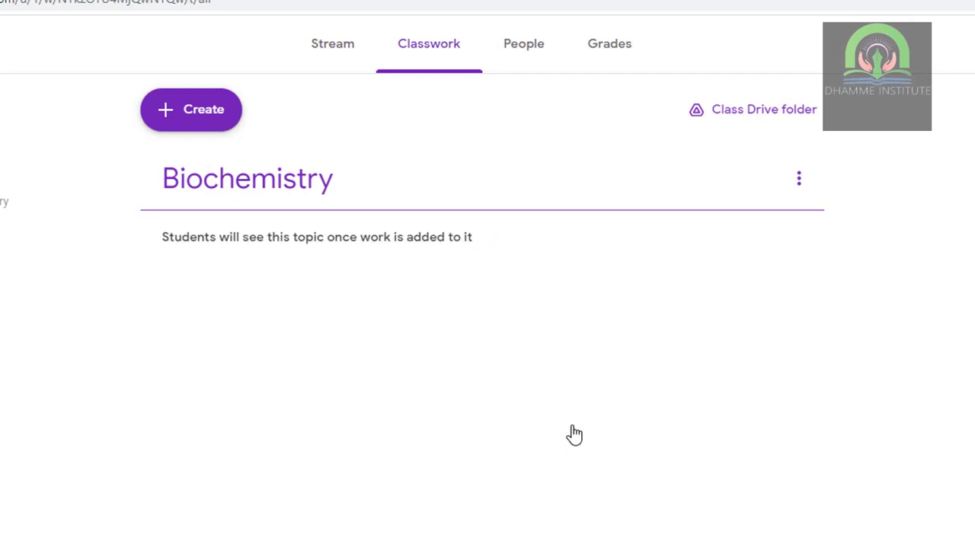
left_click(798, 186)
left_click(371, 320)
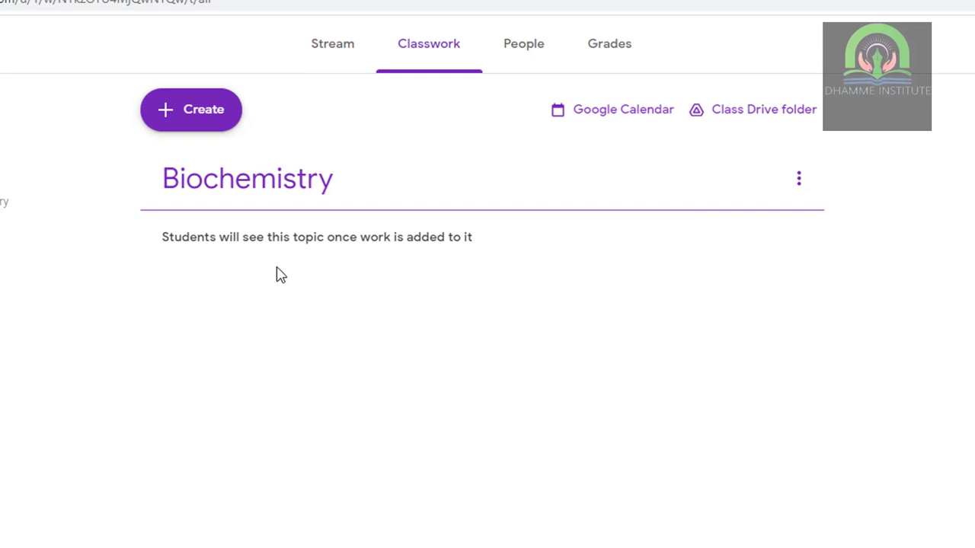
left_click(2, 220)
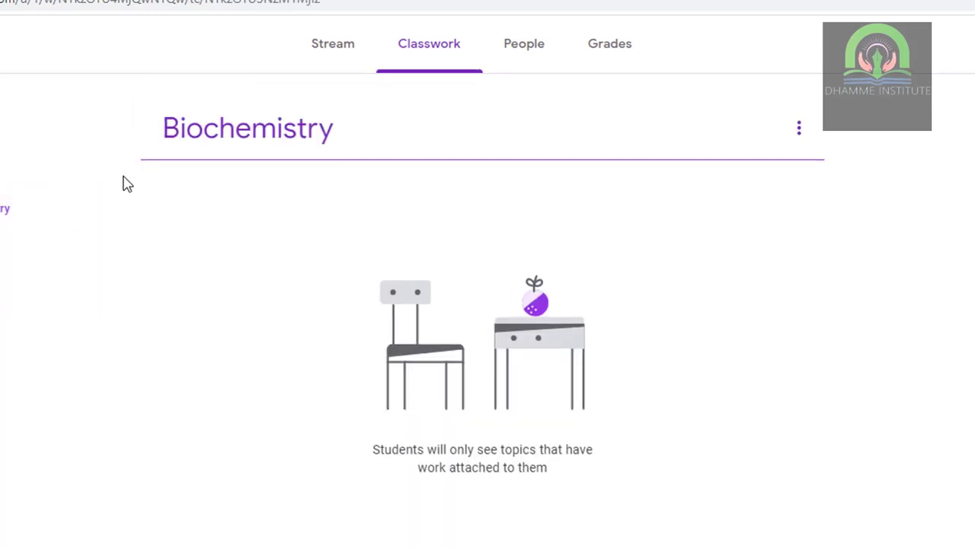
- From all topics, start a new topic named 'Organimetallic Compounds'
left_click(31, 166)
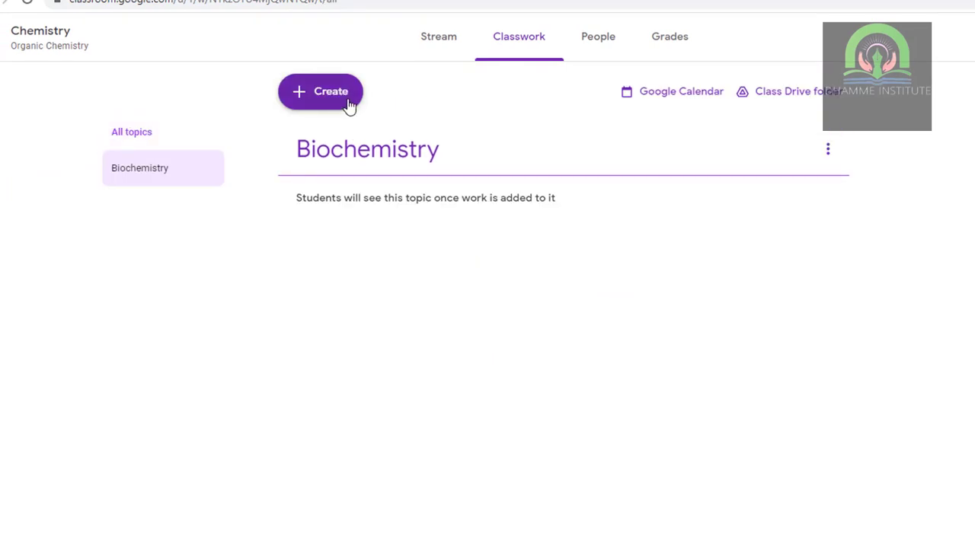
left_click(348, 102)
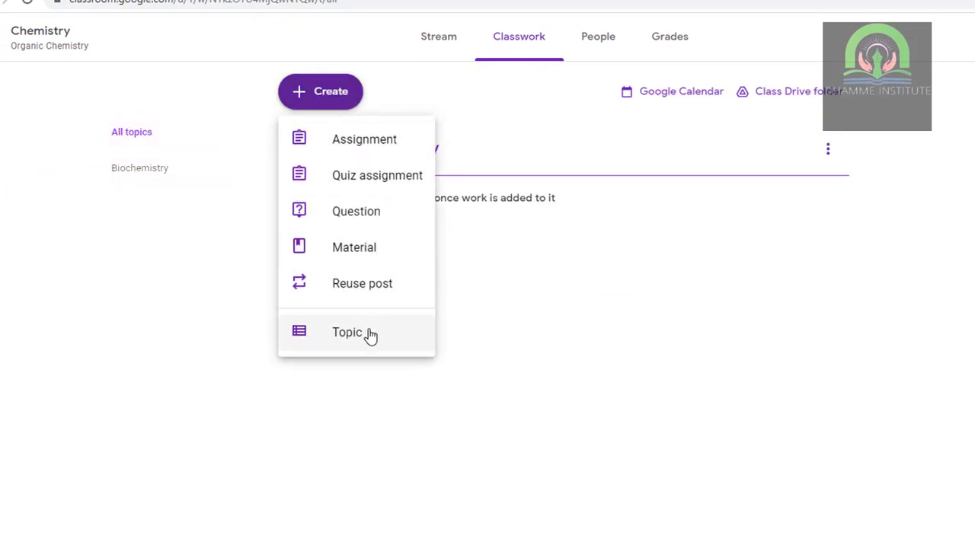
left_click(370, 333)
left_click(573, 303)
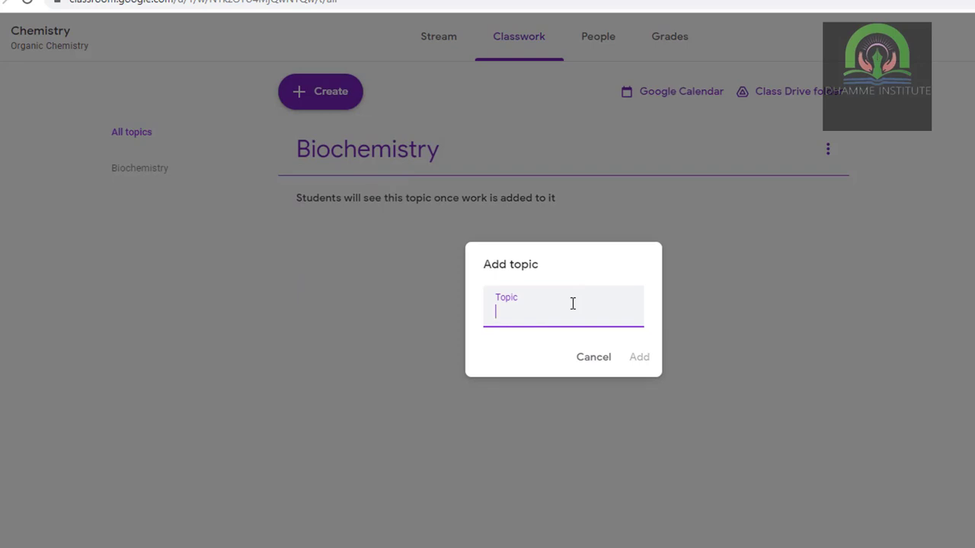
type("P")
key("BackSpace")
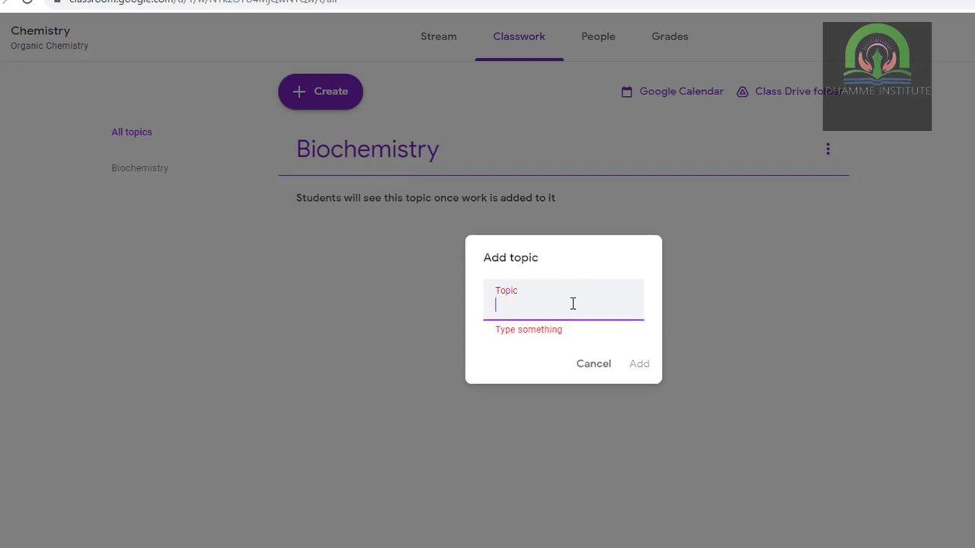
type("0")
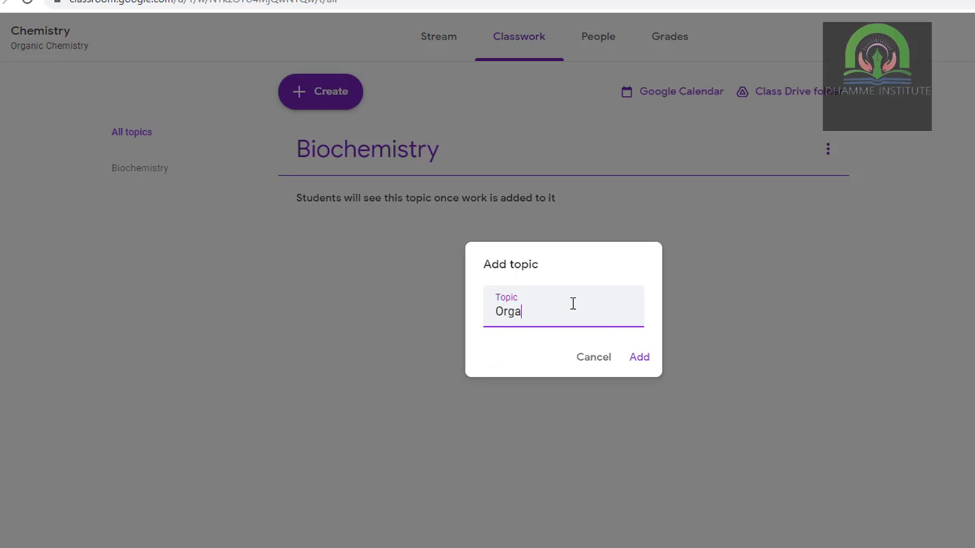
type("rganimet")
type("allic Compounds")
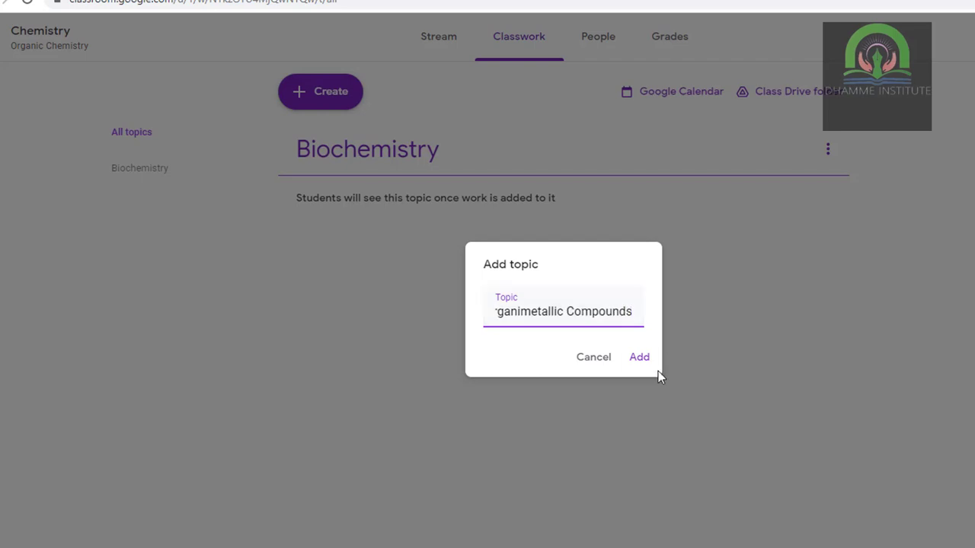
left_click(638, 363)
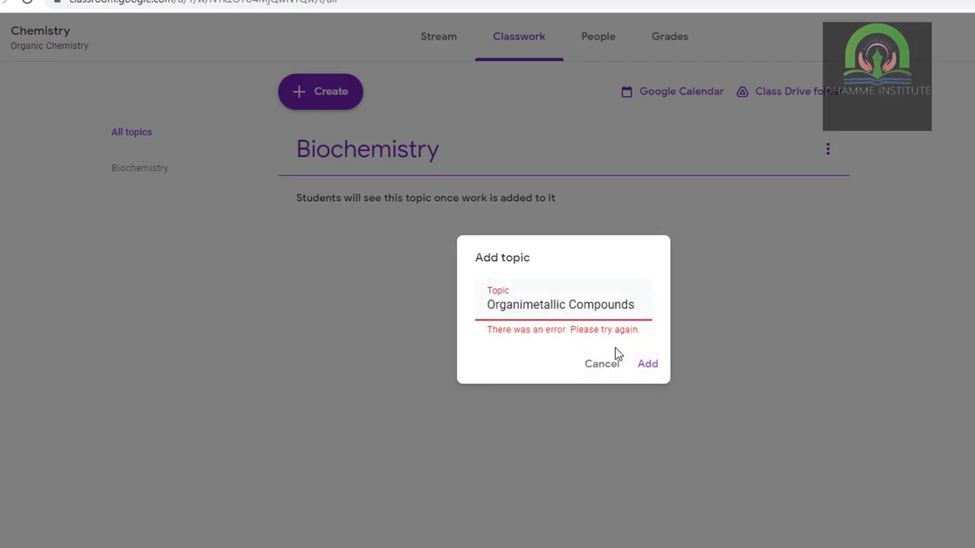
- Shorten the topic name to 'Organimetallic', add it, and dismiss the drag-and-drop tip
double_click(568, 303)
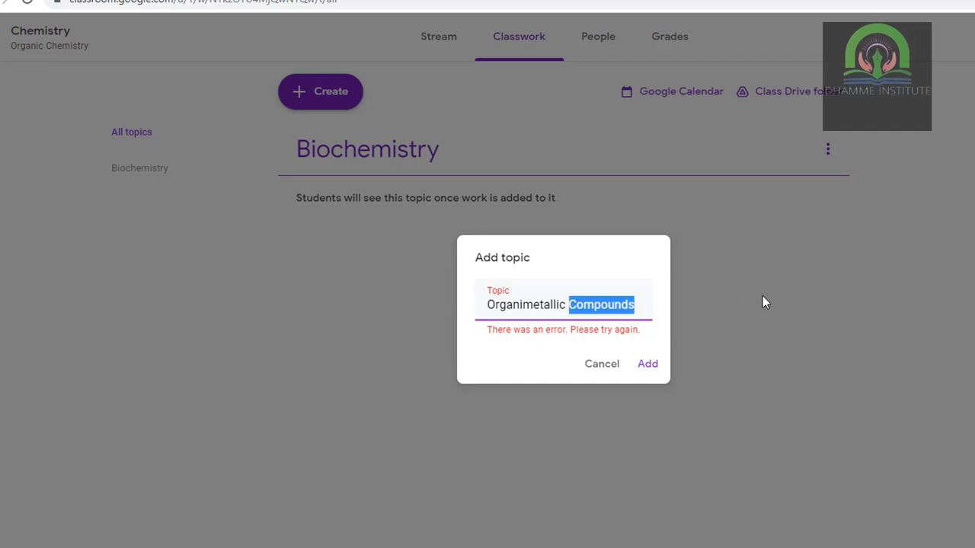
key("BackSpace")
left_click(640, 359)
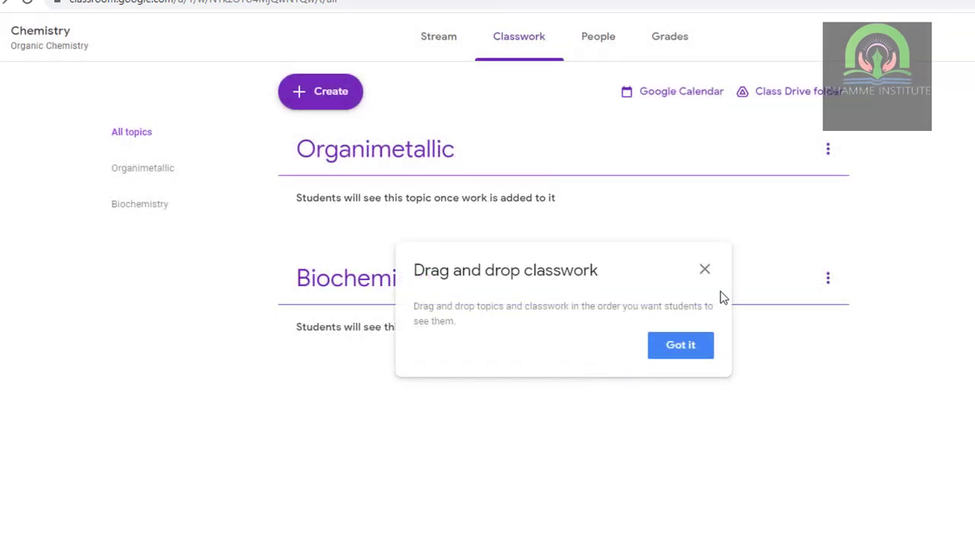
left_click(680, 347)
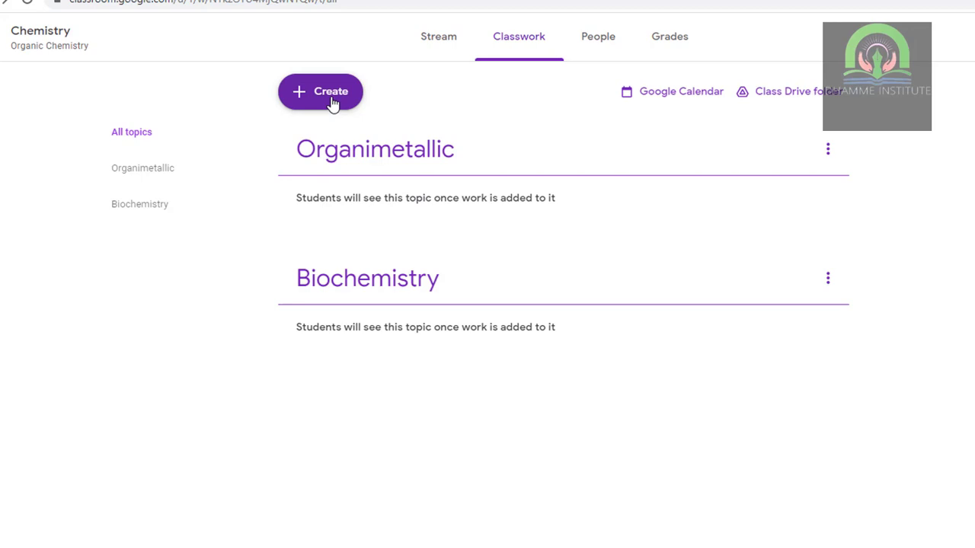
- Start a blank assignment, close it unsaved, and reopen the list of new classwork types
left_click(333, 104)
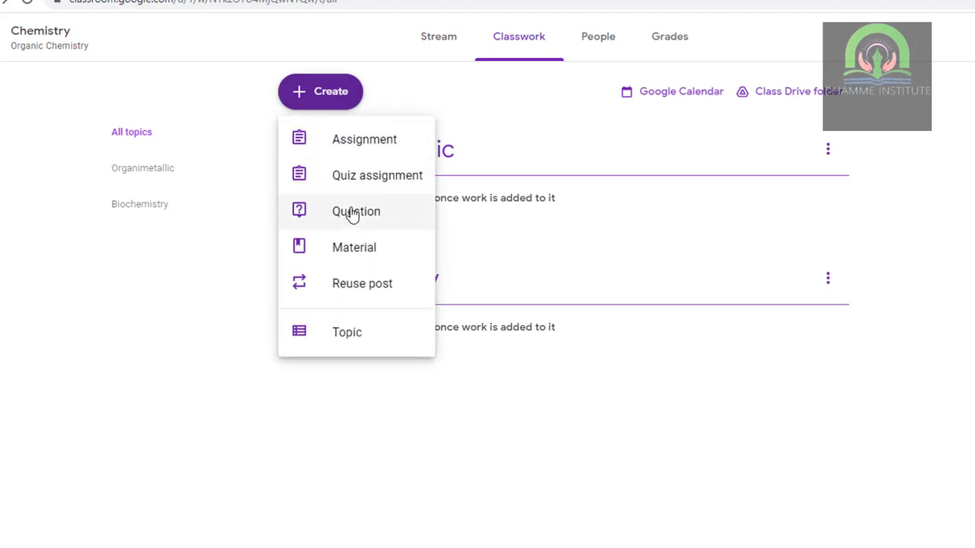
left_click(353, 147)
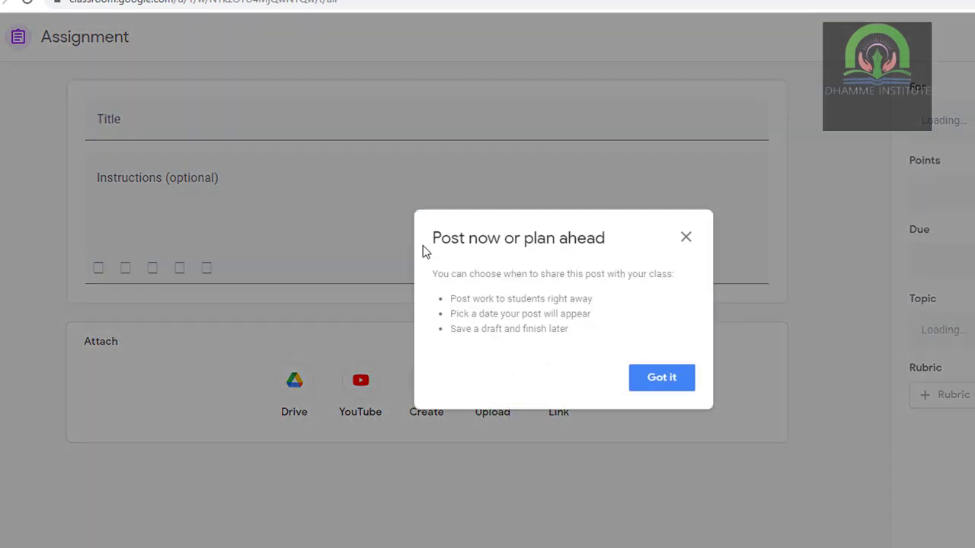
left_click(670, 385)
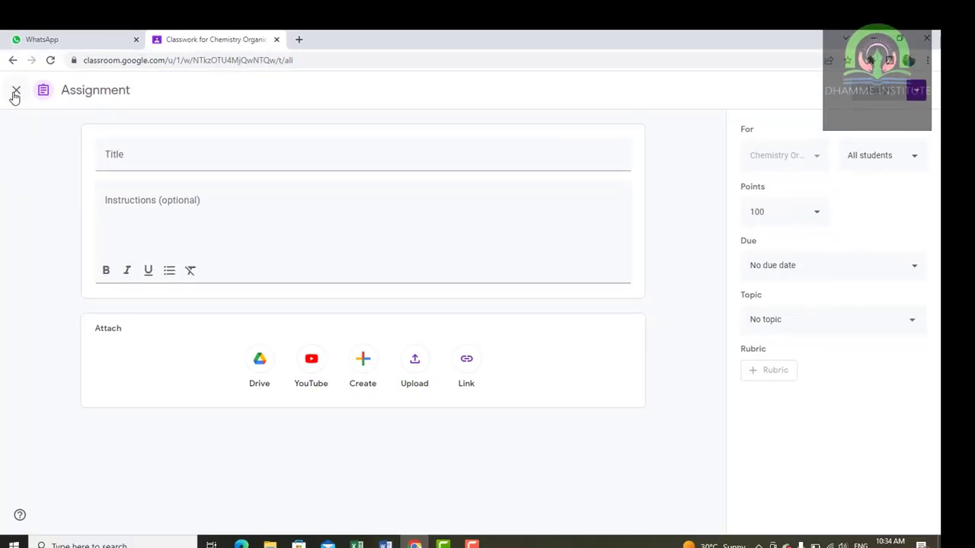
left_click(15, 91)
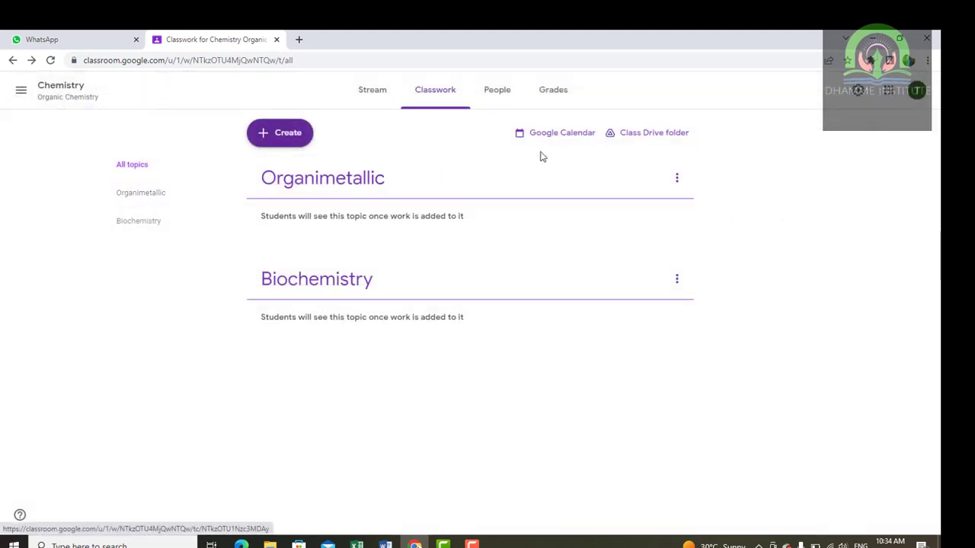
left_click(304, 141)
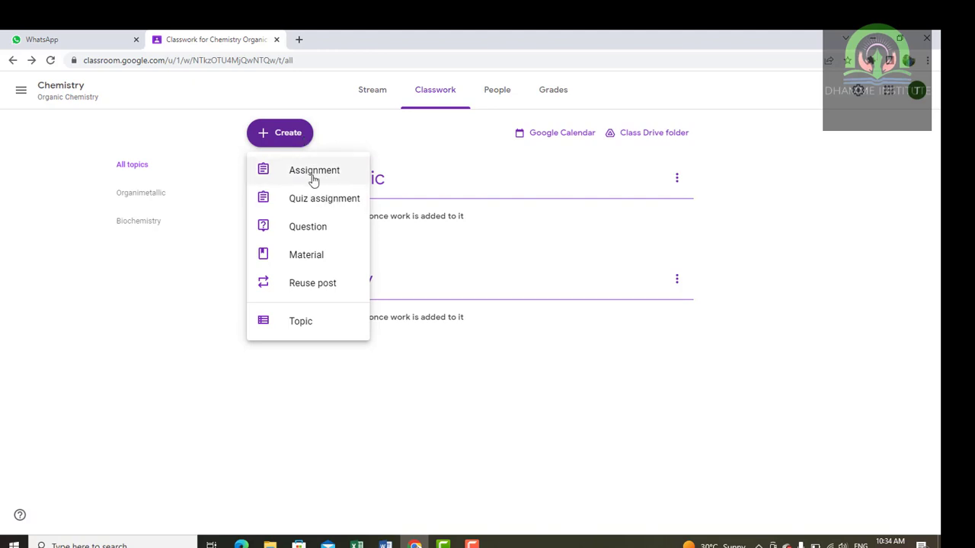
- Create a Material titled 'Introduction to chemistry' and begin its description 'This course about the…'
left_click(320, 262)
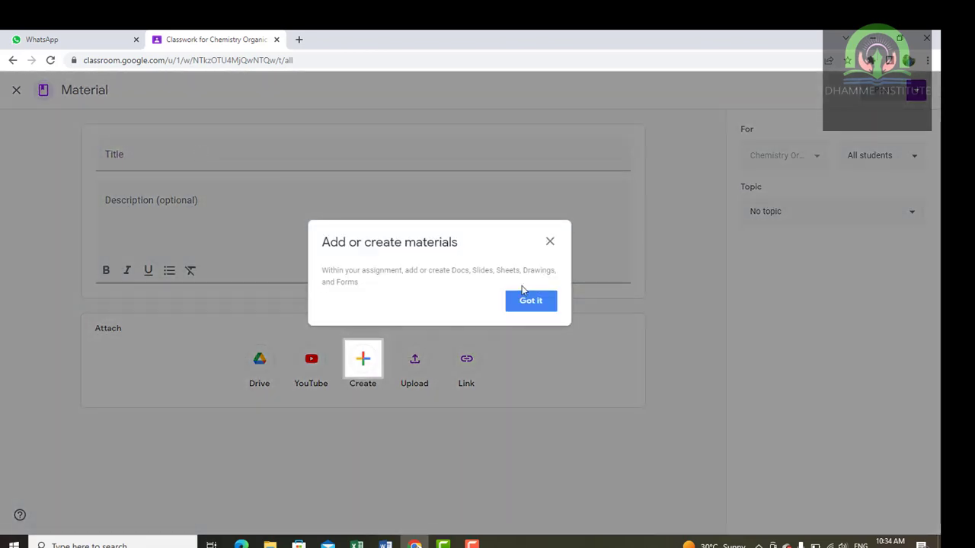
left_click(528, 300)
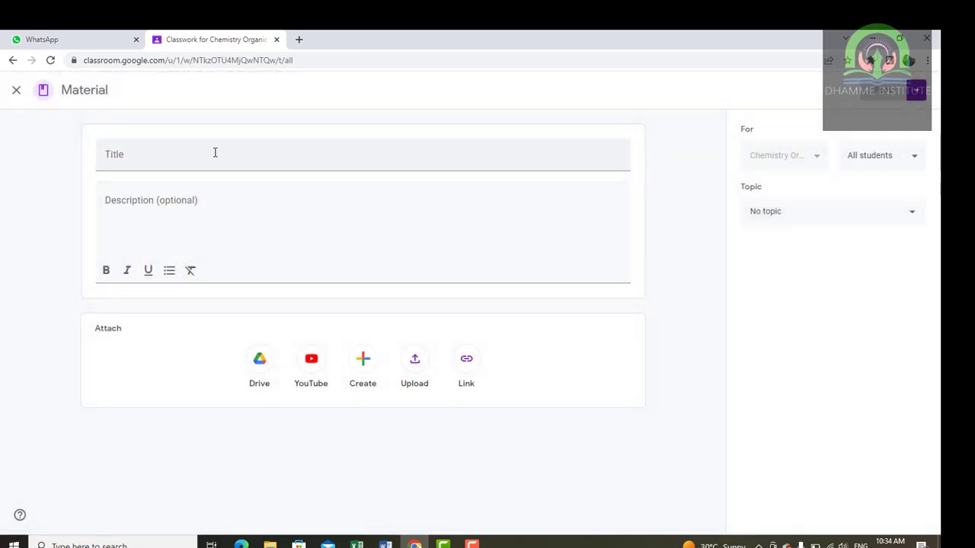
left_click(215, 152)
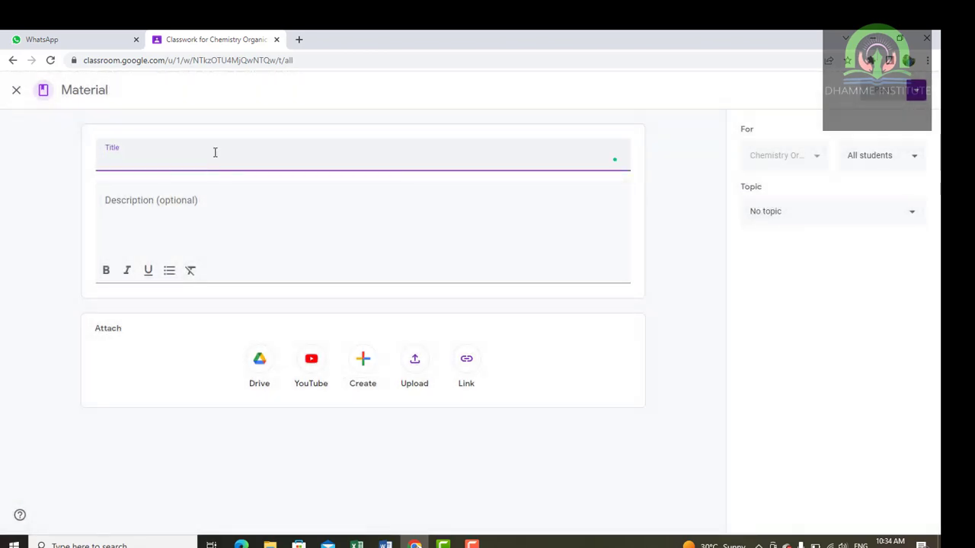
type("Into")
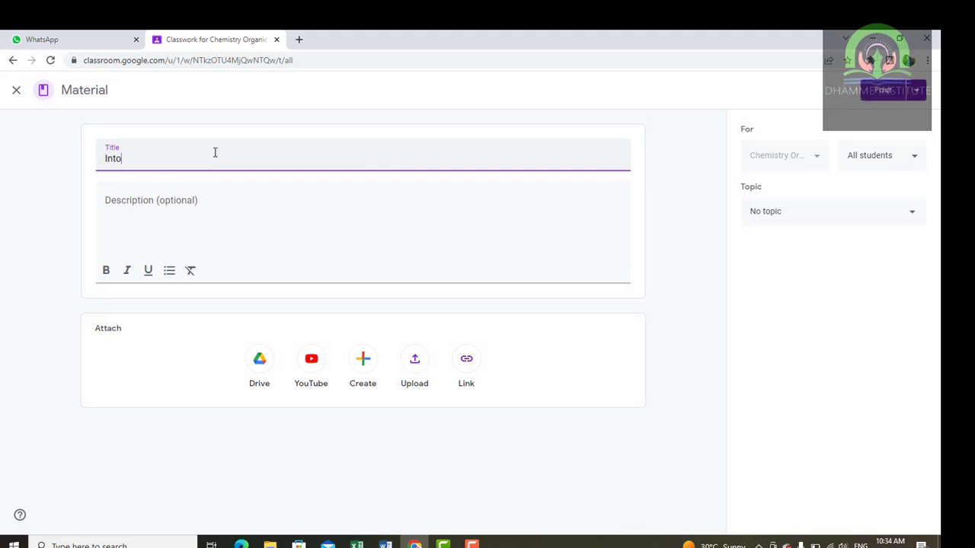
type("roduction t")
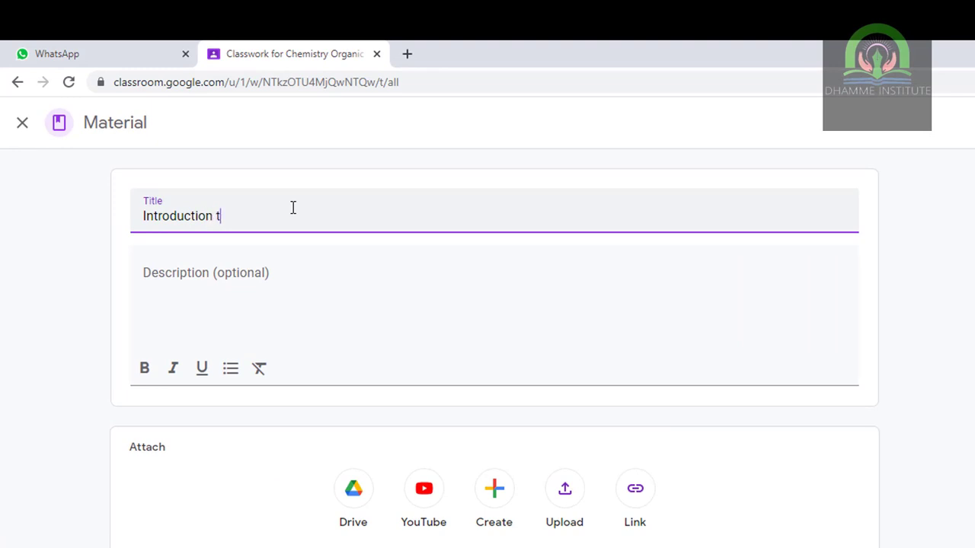
type("o chemistry")
left_click(305, 271)
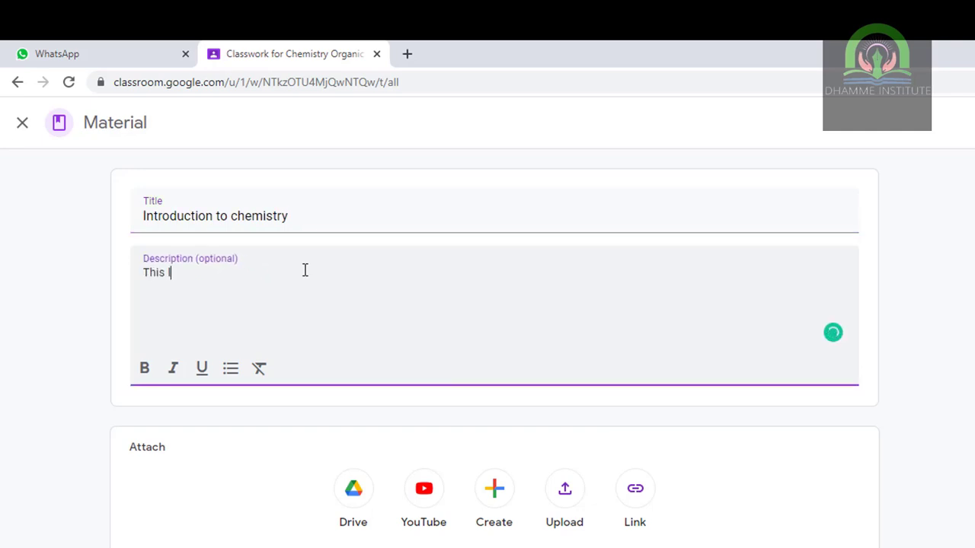
type("This course about the")
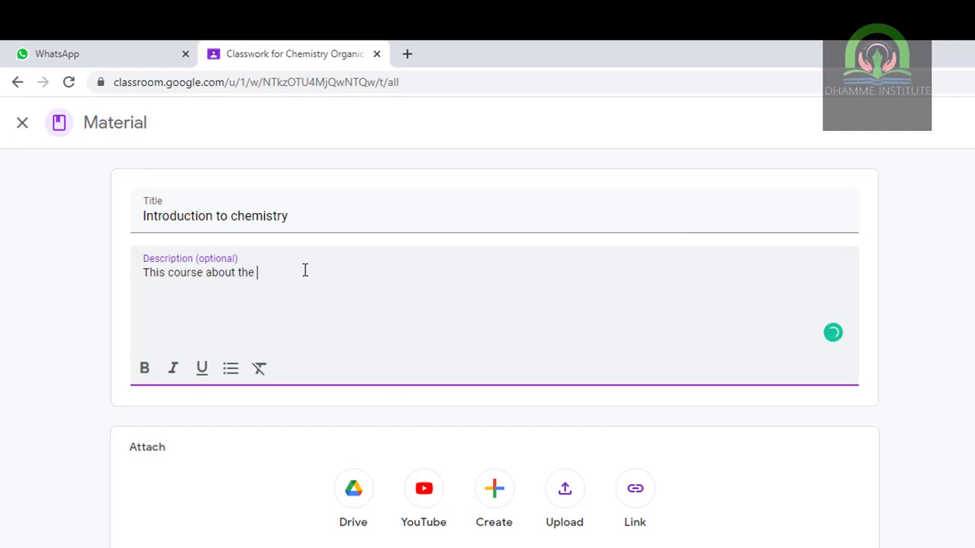
type(" introdiu")
type("chm")
type("emistry")
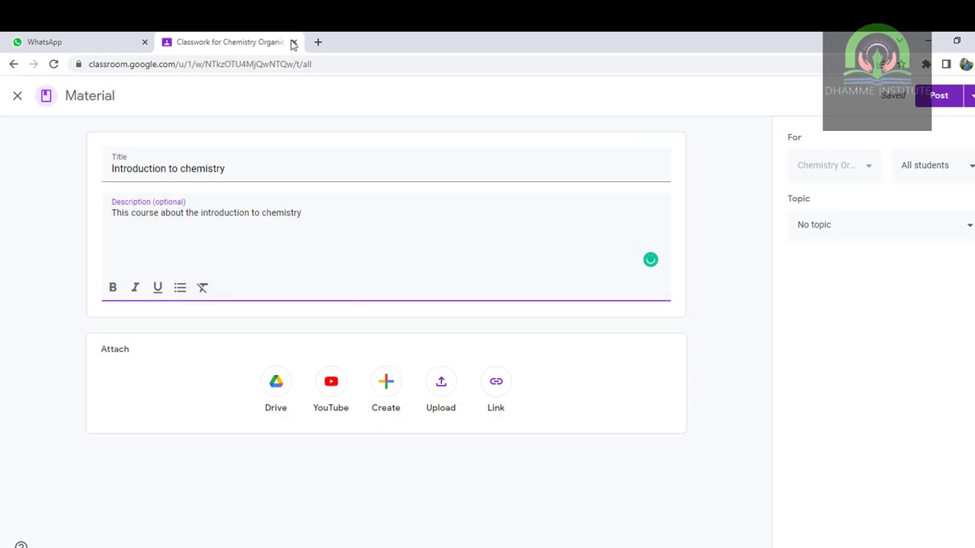
- On YouTube, open Khan Academy's 'Introduction to chemistry' video, copy its URL, and return to Classroom
left_click(317, 43)
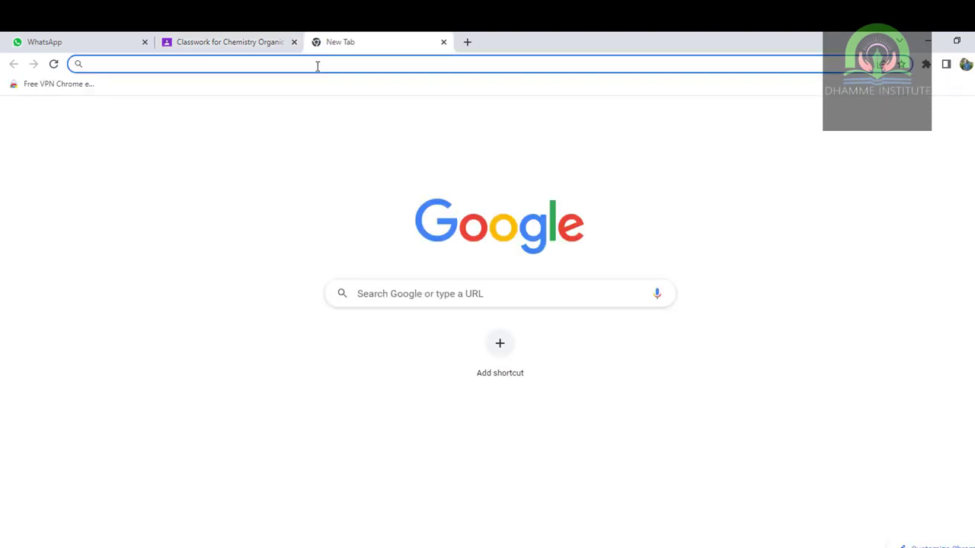
type("y")
key("Return")
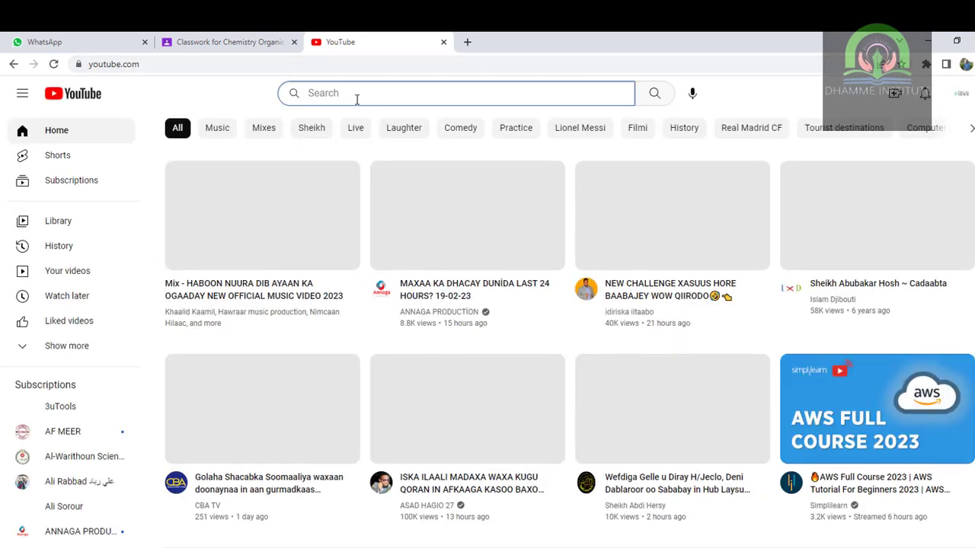
type("intro")
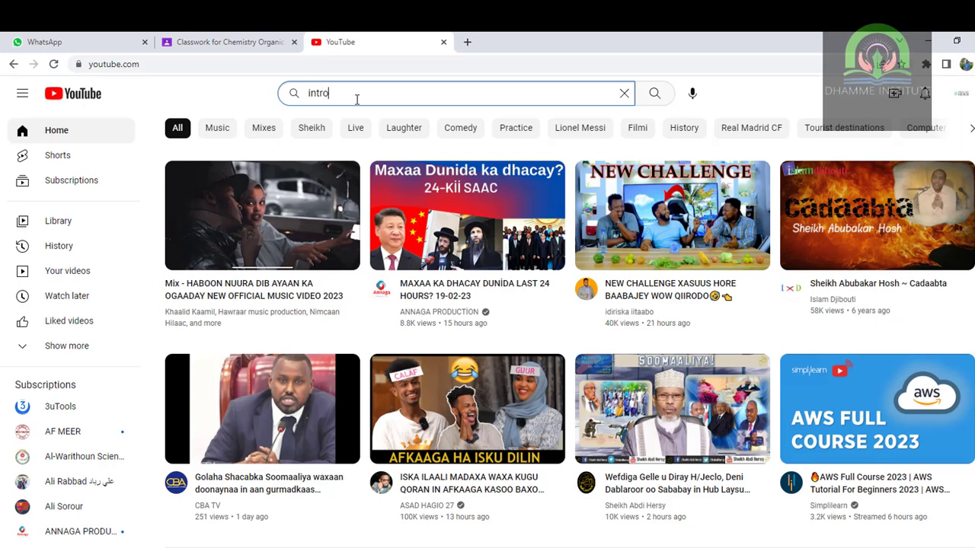
type("duction ")
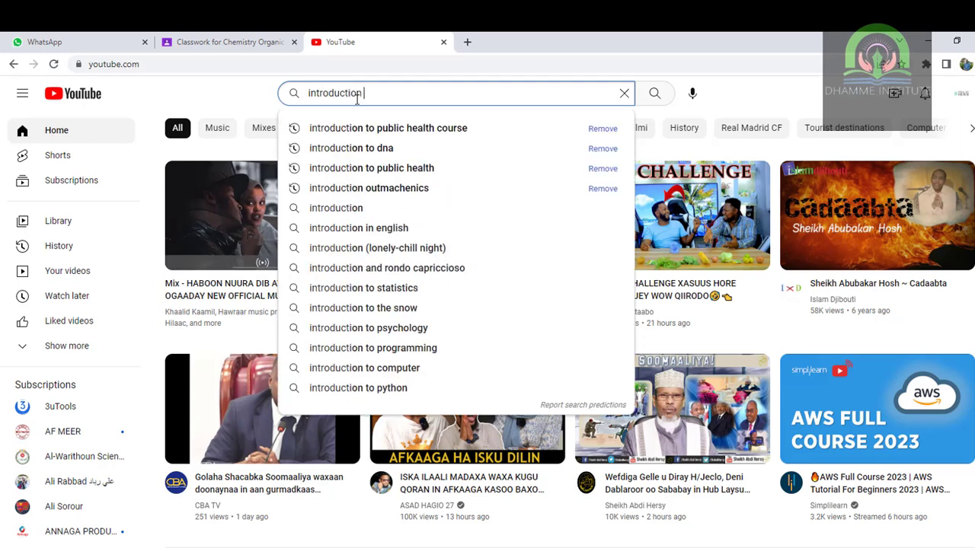
type("to chemistry")
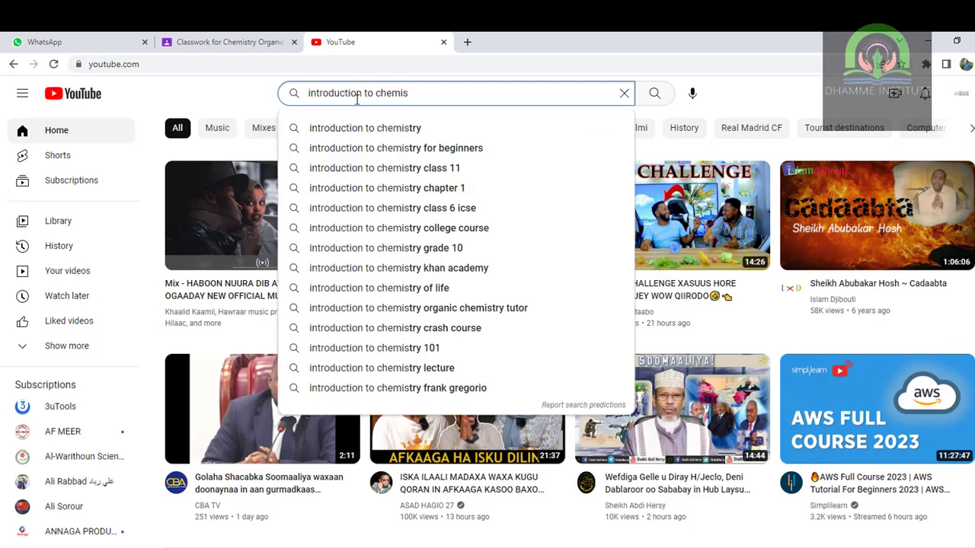
left_click(383, 135)
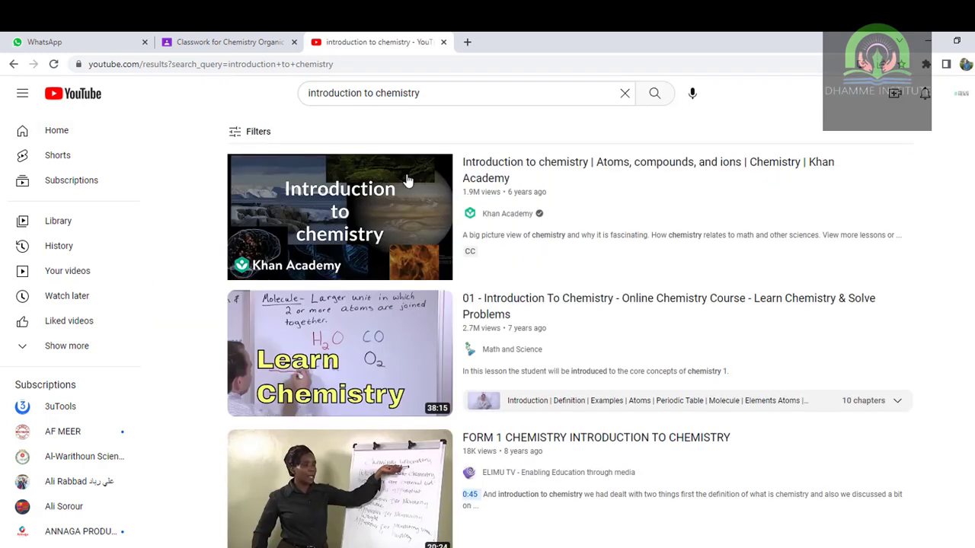
left_click(404, 180)
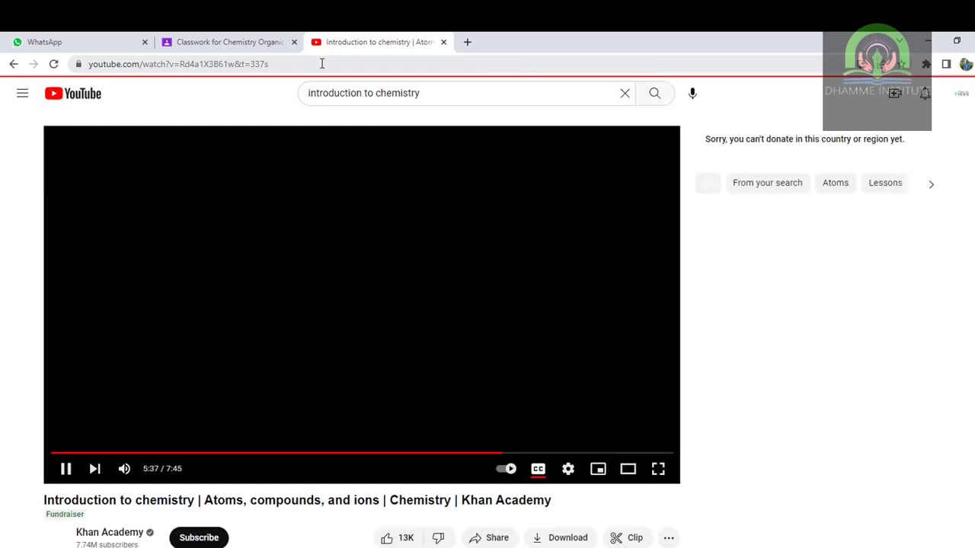
left_click(321, 63)
key("ctrl+c")
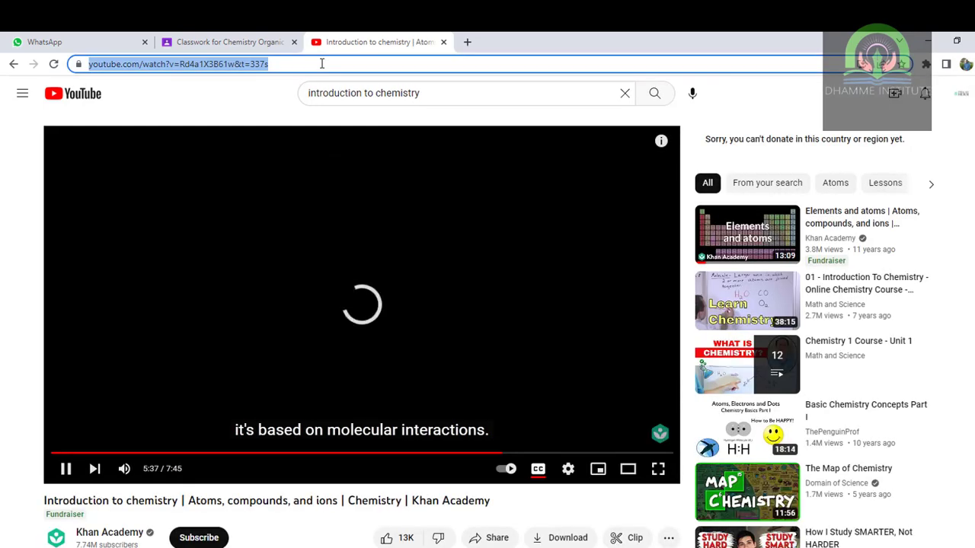
left_click(232, 34)
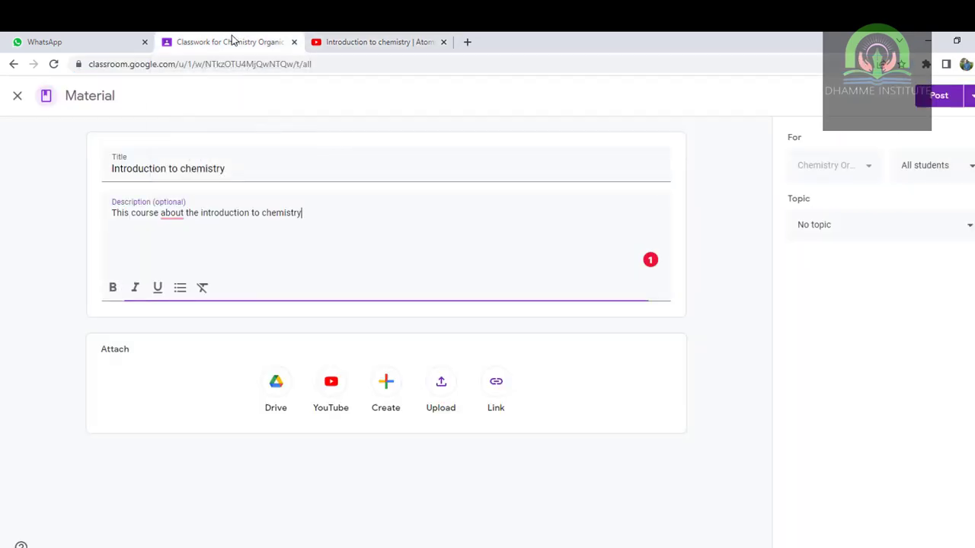
- Attach the Khan Academy 'Introduction to chemistry' YouTube video by its pasted URL and post the material
left_click(330, 388)
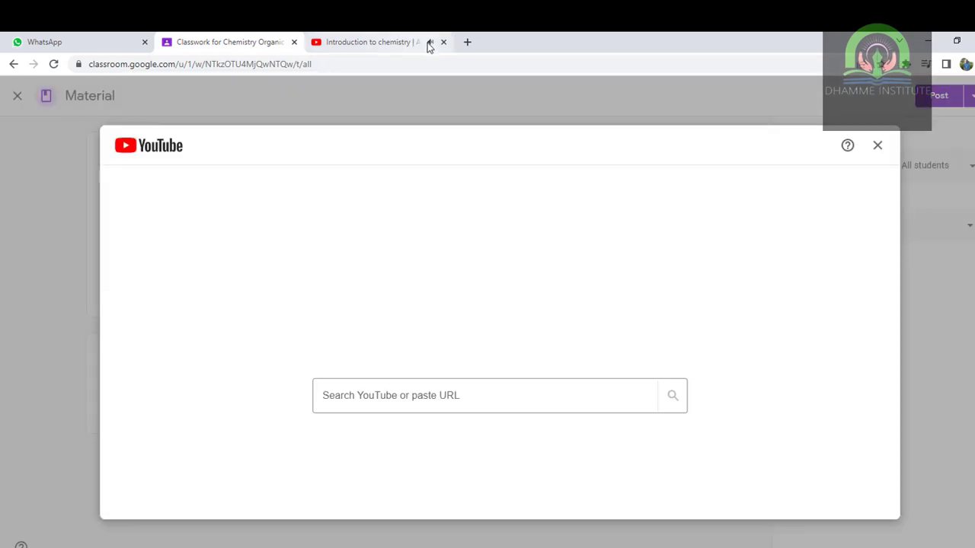
left_click(428, 43)
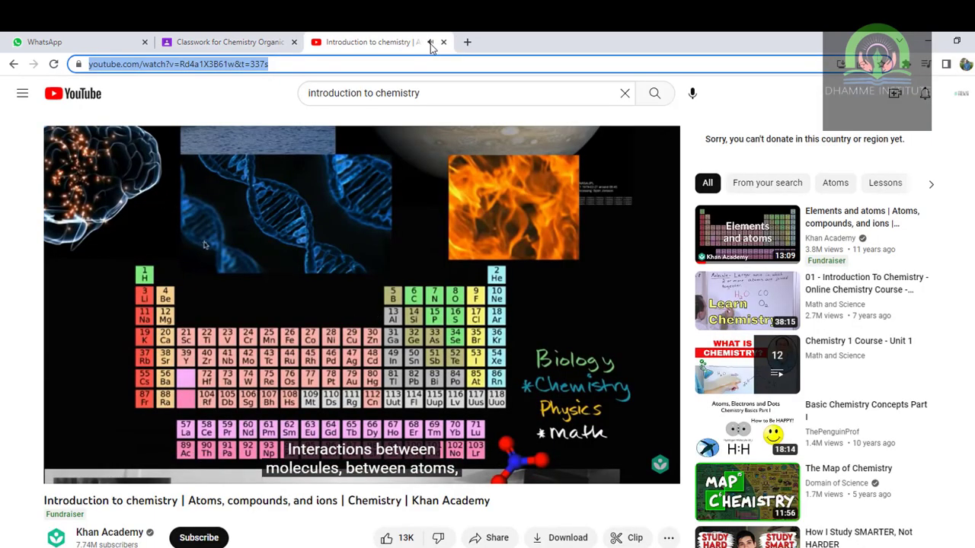
left_click(316, 300)
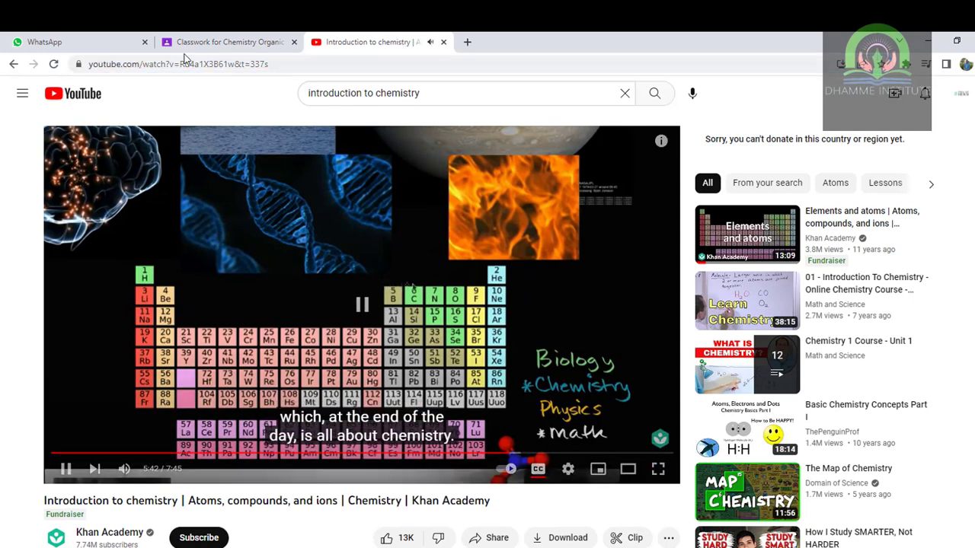
left_click(196, 43)
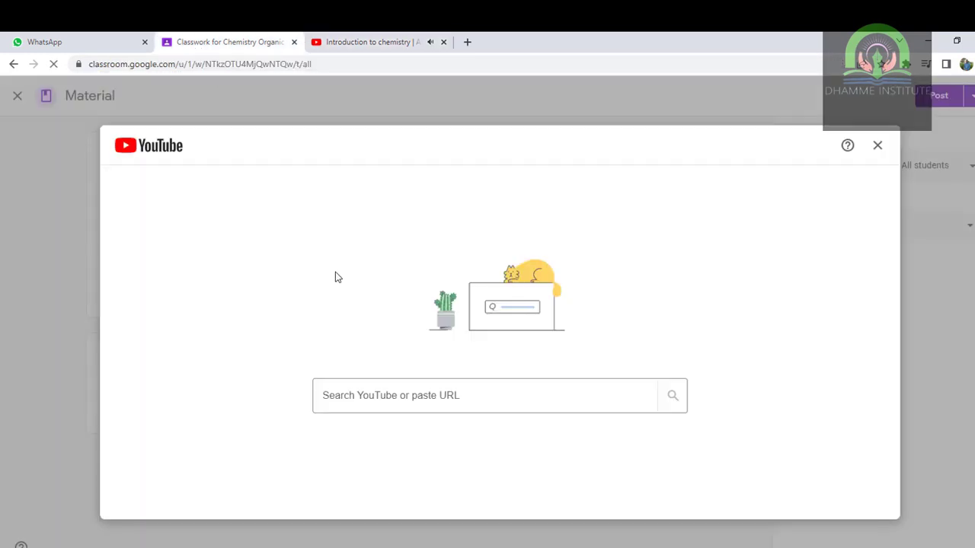
left_click(415, 398)
key("ctrl+v")
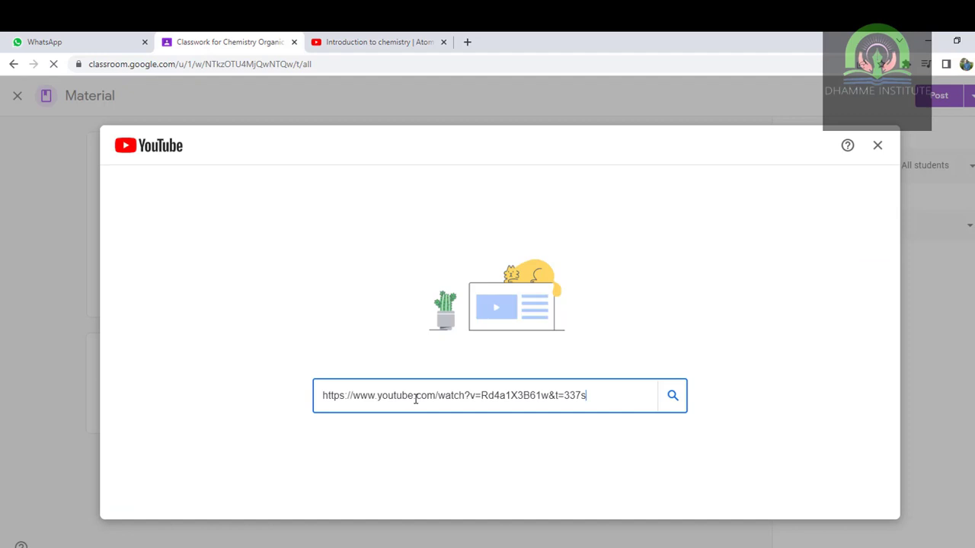
key("Return")
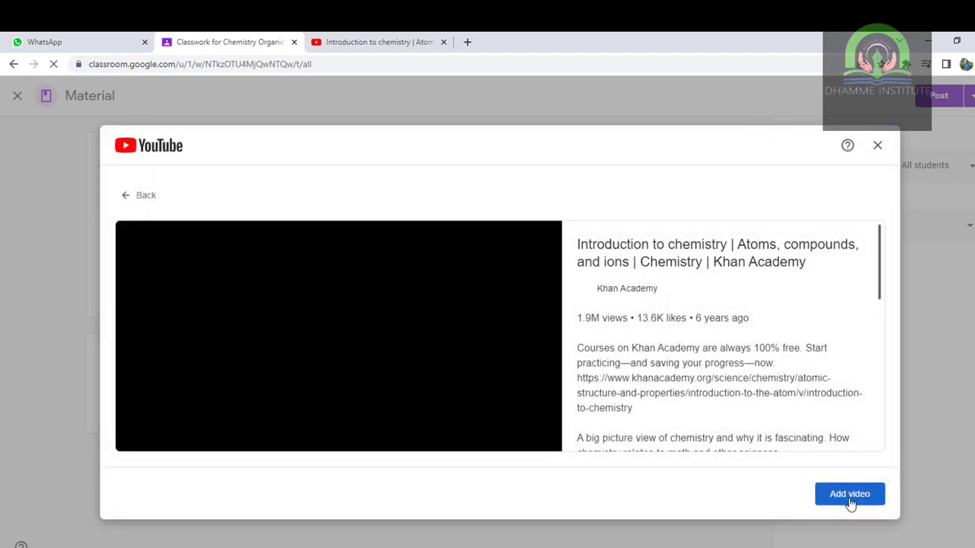
left_click(849, 501)
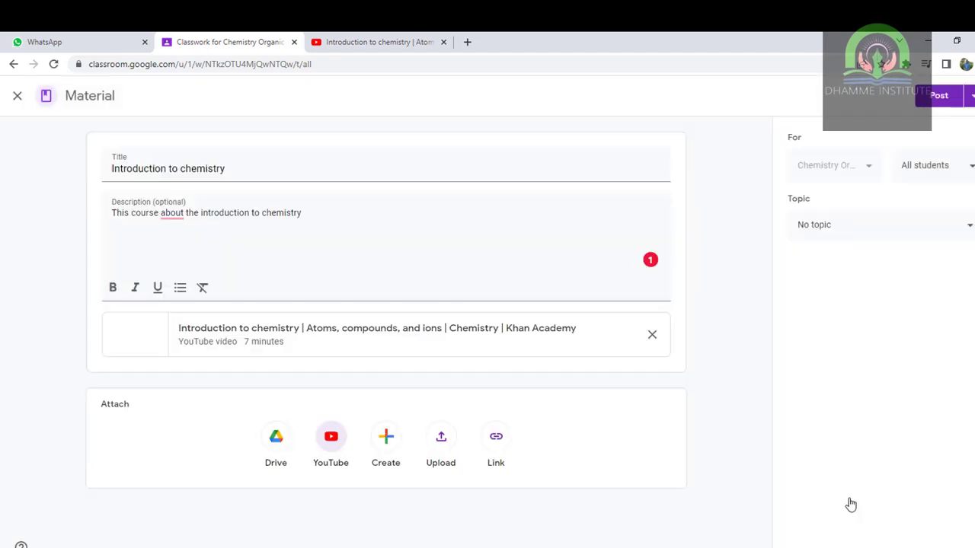
left_click(941, 99)
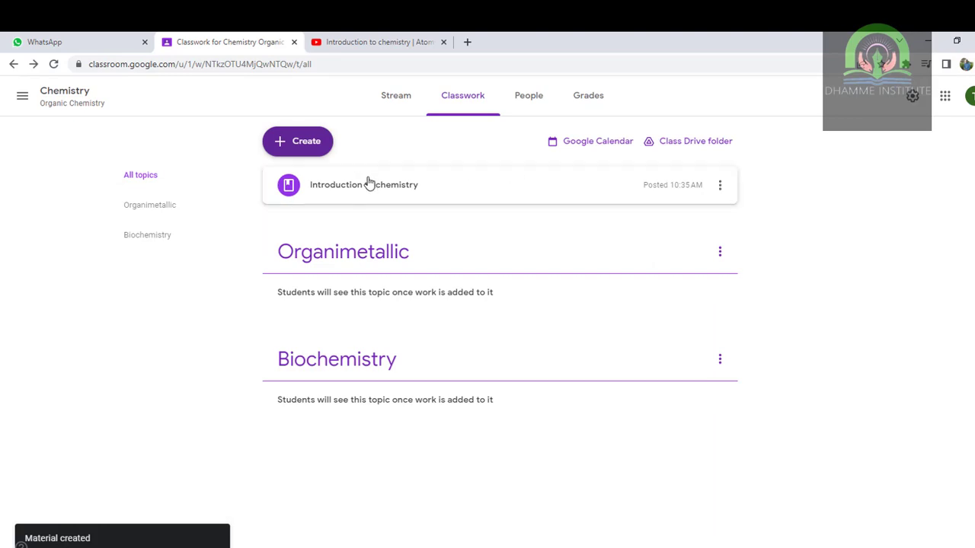
right_click(374, 294)
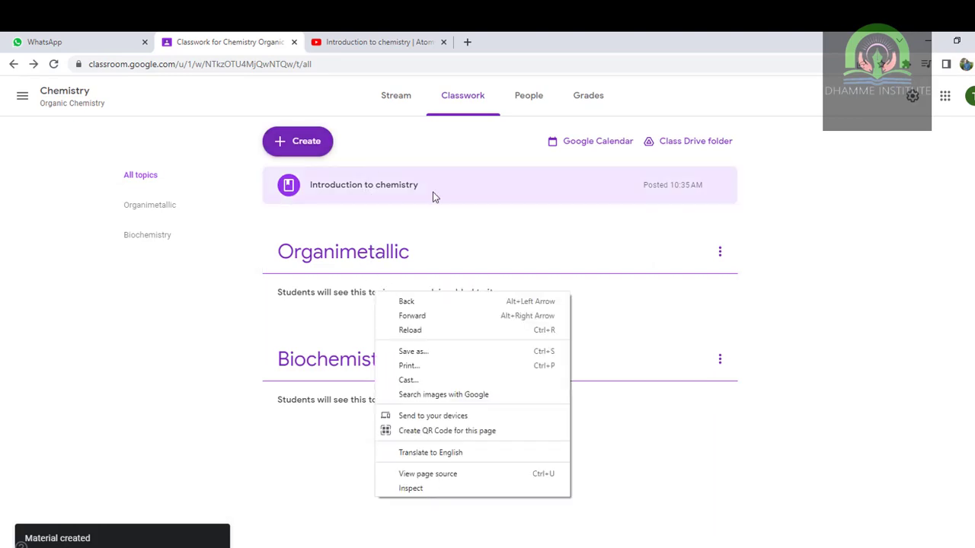
left_click(386, 195)
left_click_drag(385, 195, 319, 256)
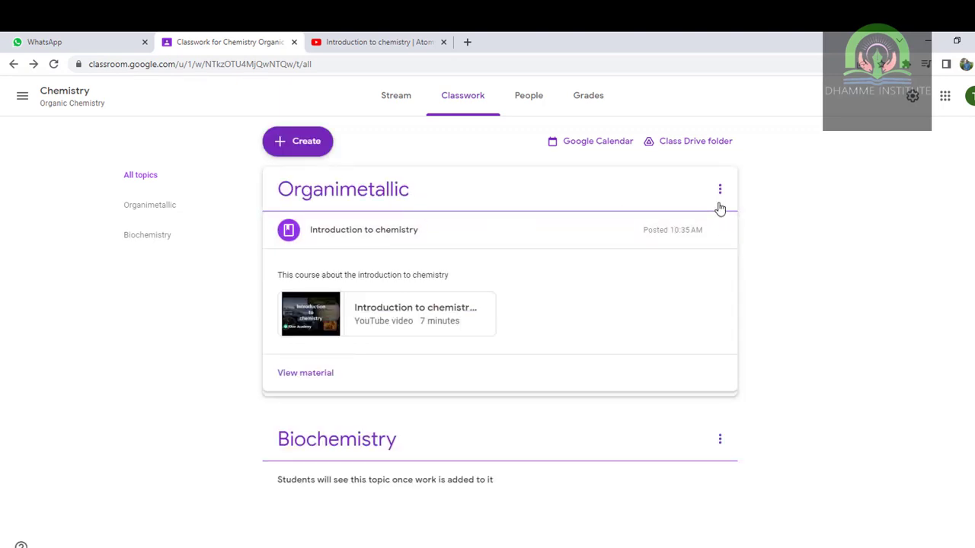
left_click(625, 207)
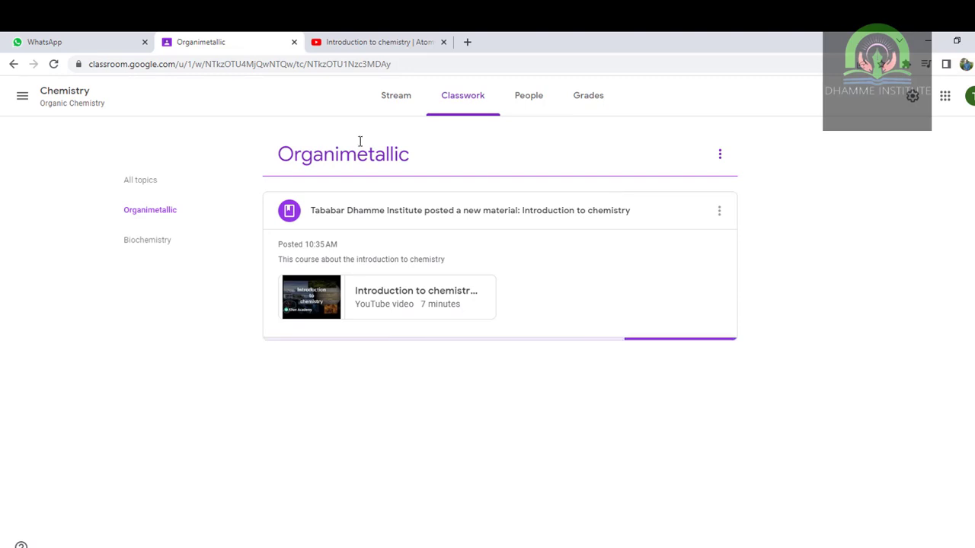
left_click(127, 179)
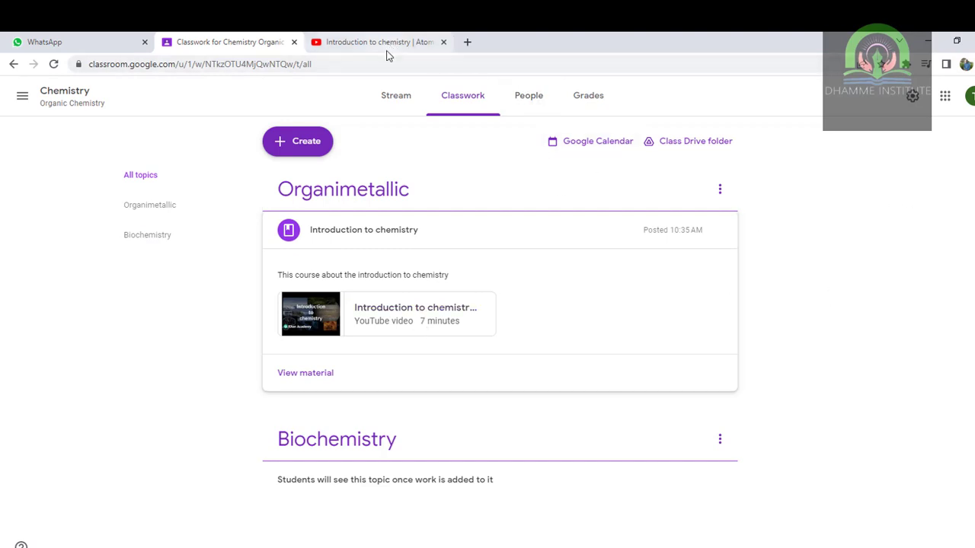
- Start a new blank material, close the 'Schedule across multiple classes' notice, and return to the YouTube video
left_click(311, 144)
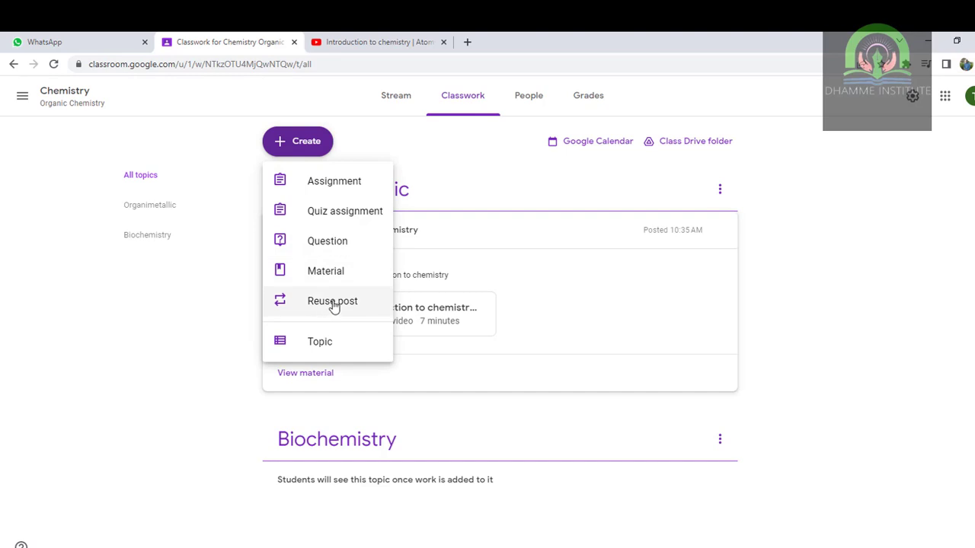
left_click(333, 273)
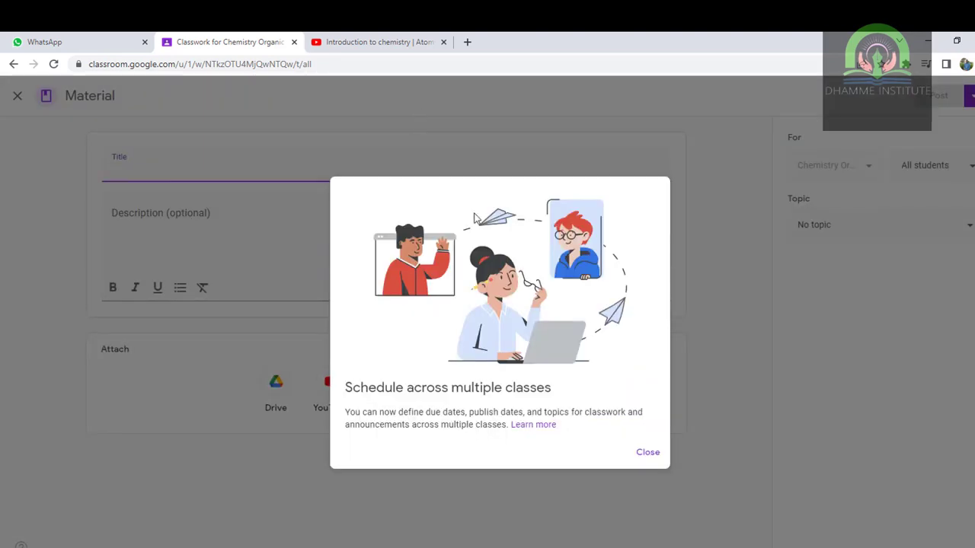
left_click(647, 453)
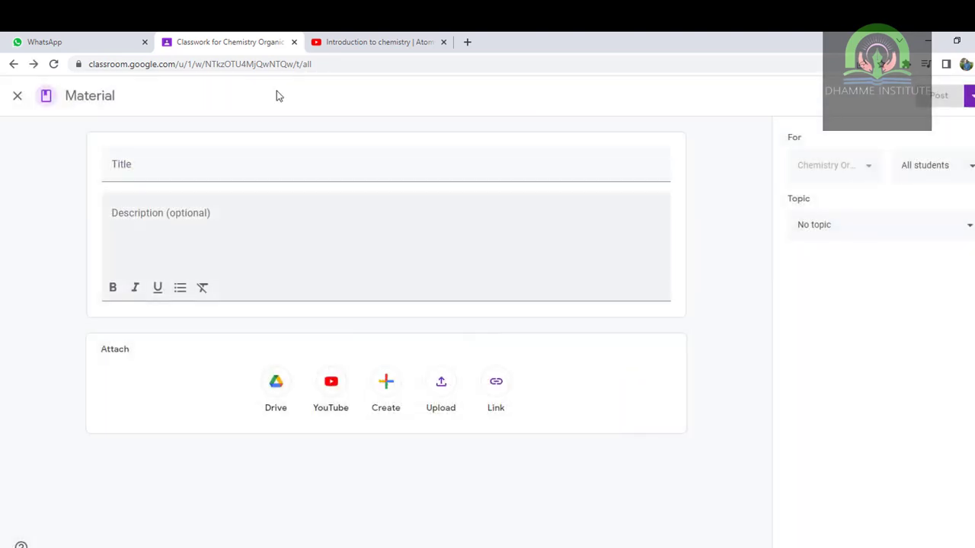
left_click(373, 42)
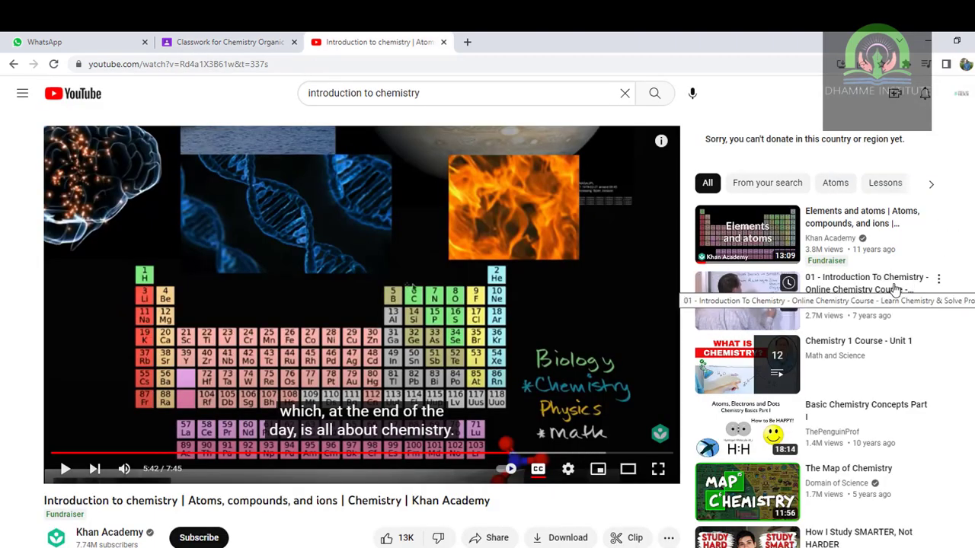
- Open the Introduction To Chemistry video and copy 'Introduction To Chemistry - Online Chemistry Course' from its title
left_click(894, 290)
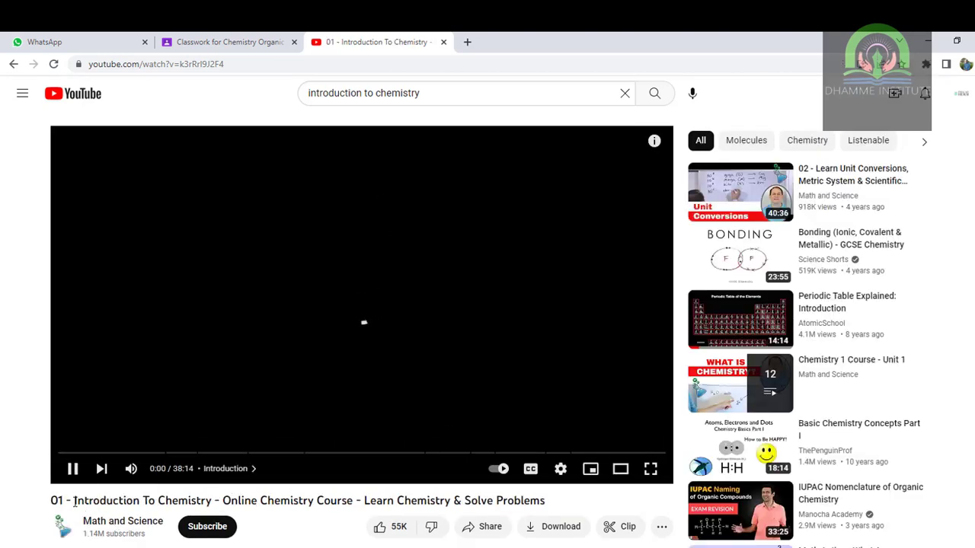
left_click_drag(73, 501, 211, 500)
left_click_drag(303, 499, 352, 500)
key("ctrl+c")
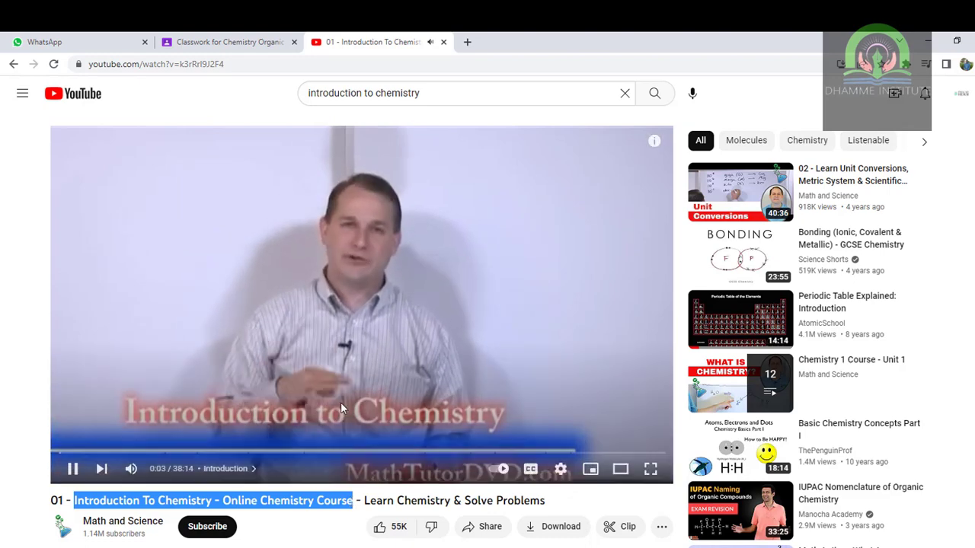
left_click(228, 41)
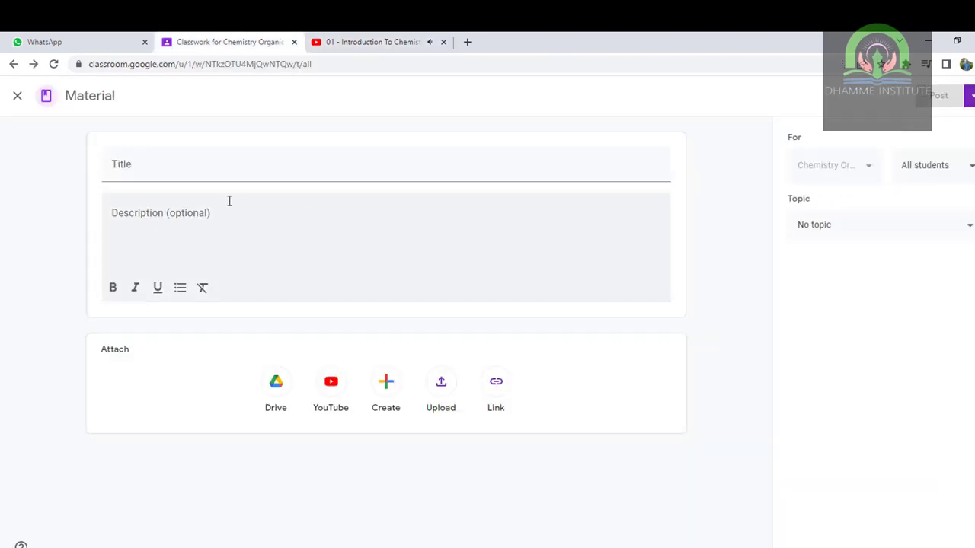
left_click(202, 157)
- Title the material 'Introduction To Chemistry - Online Chemistry Course' and paste the video's YouTube description into Description
key("ctrl+v")
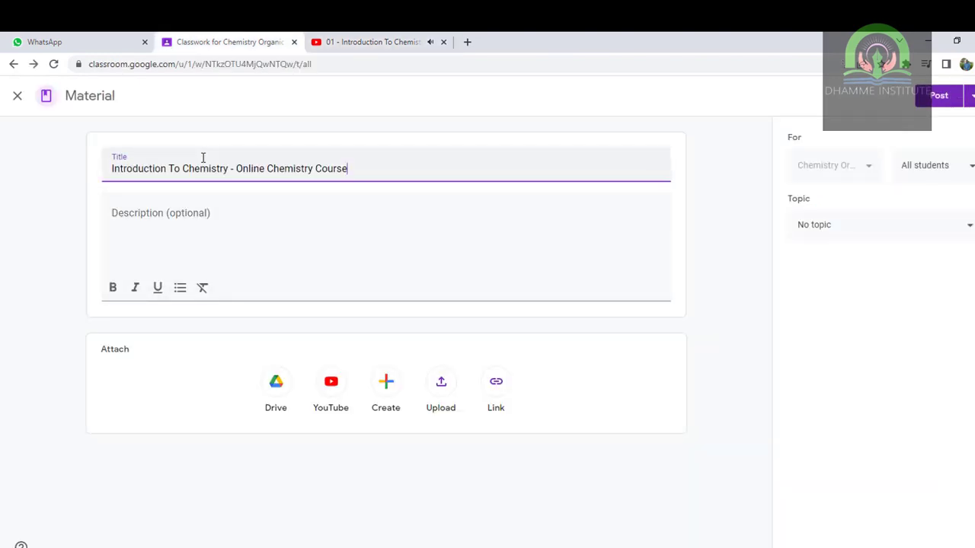
left_click(348, 40)
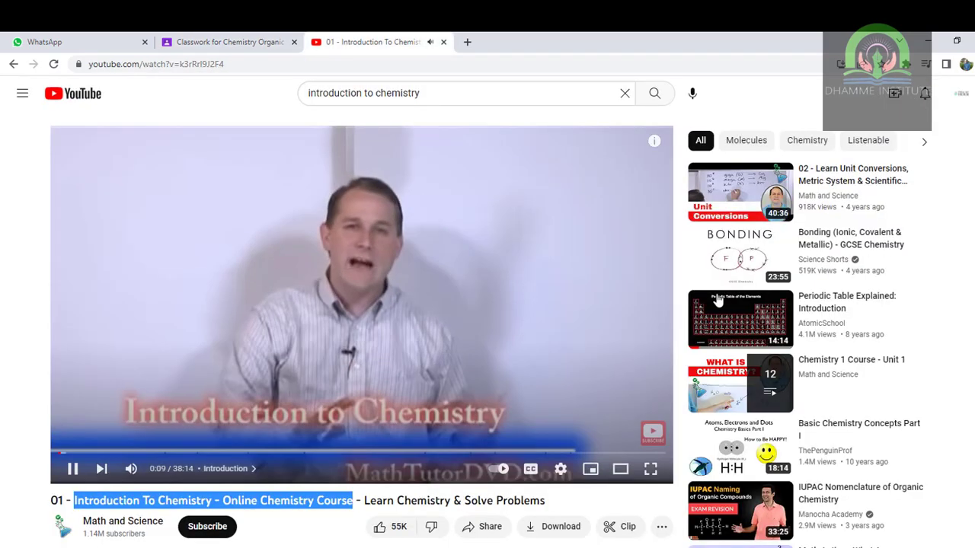
scroll(842, 273, "down", 4)
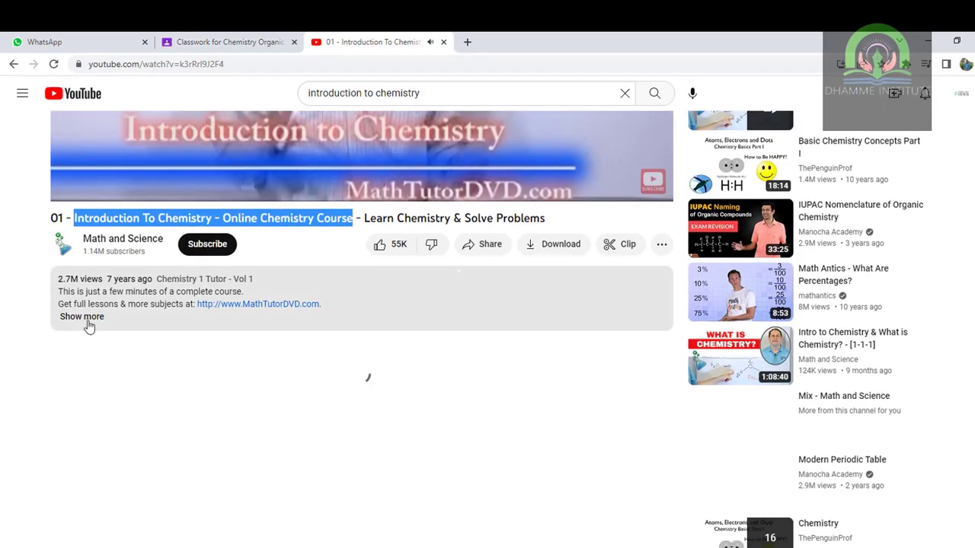
left_click(85, 318)
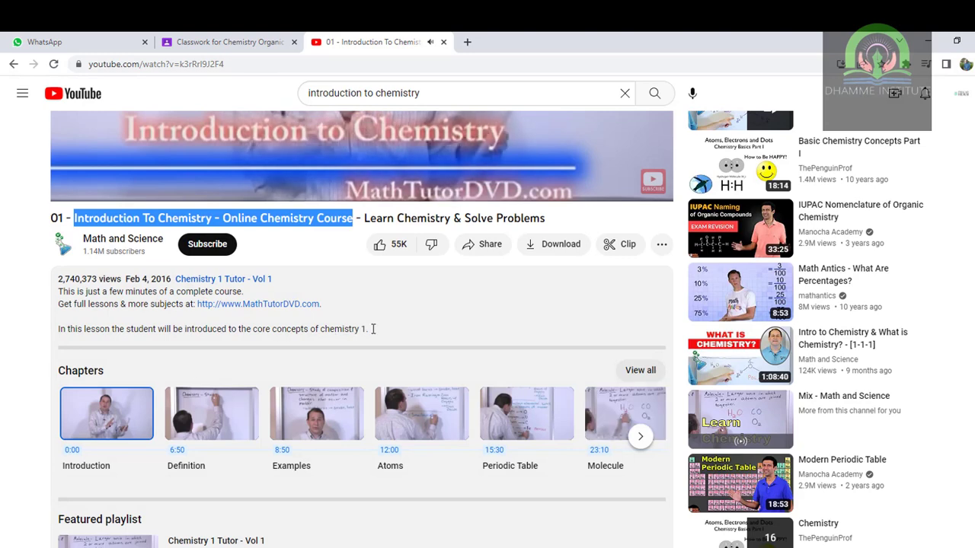
left_click_drag(370, 329, 58, 291)
key("ctrl+c")
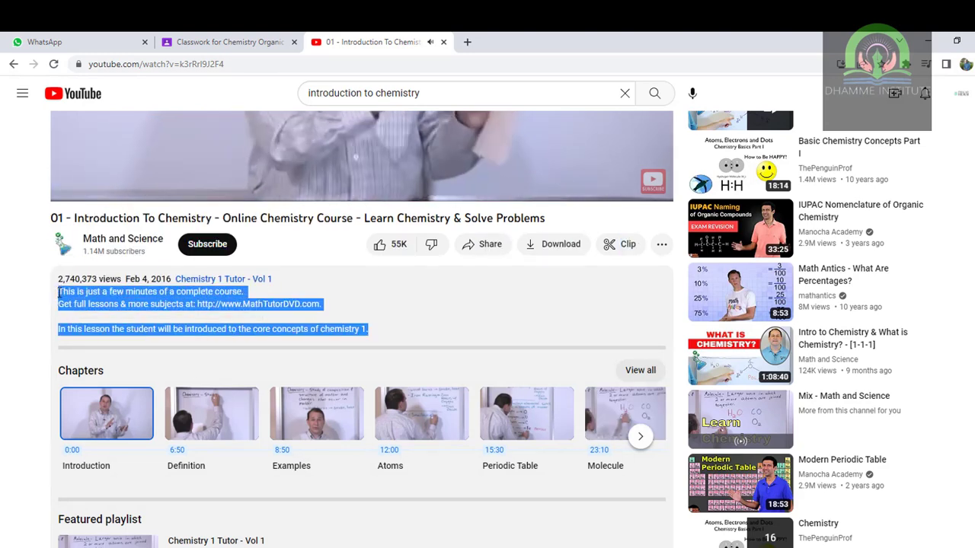
left_click(196, 40)
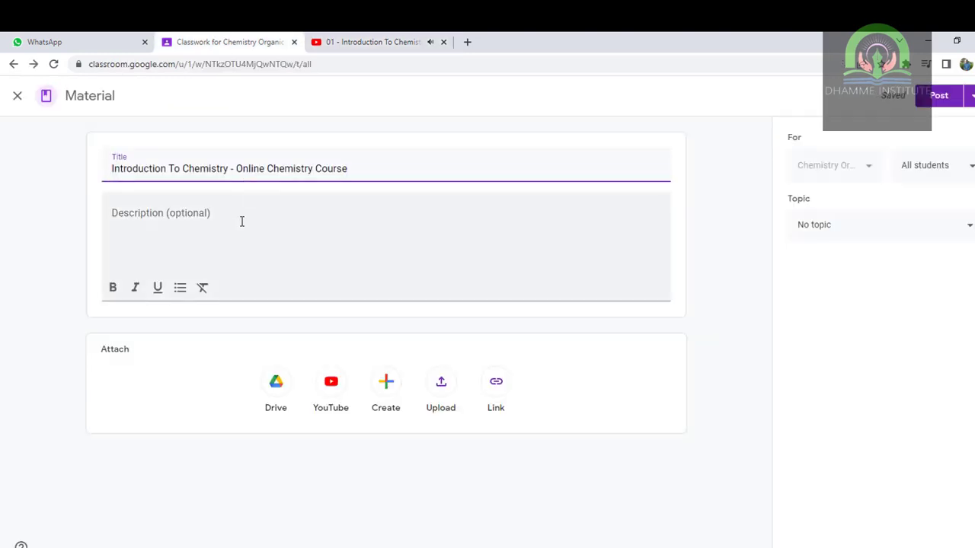
left_click(242, 221)
key("ctrl+v")
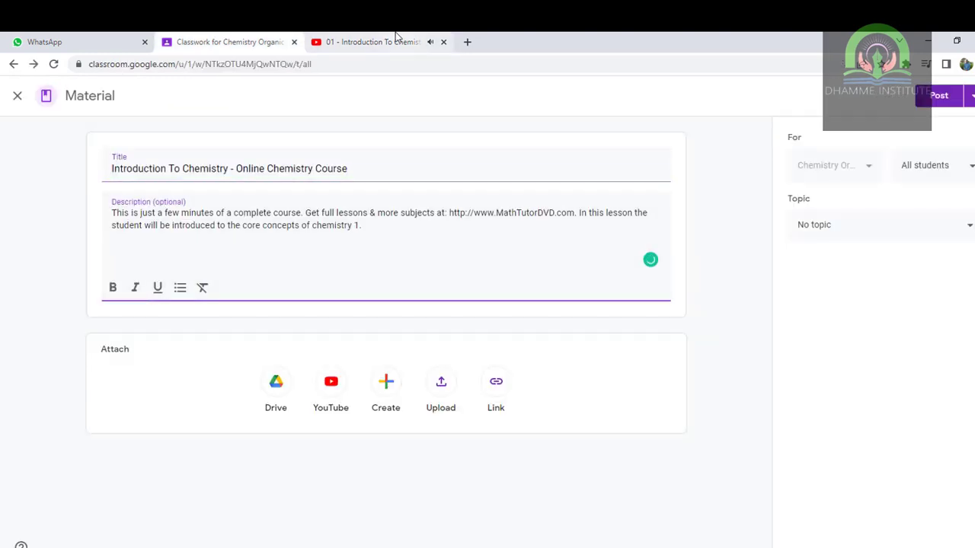
- Pause the video, copy its URL, and start a YouTube attachment on the material
left_click(395, 36)
left_click(422, 157)
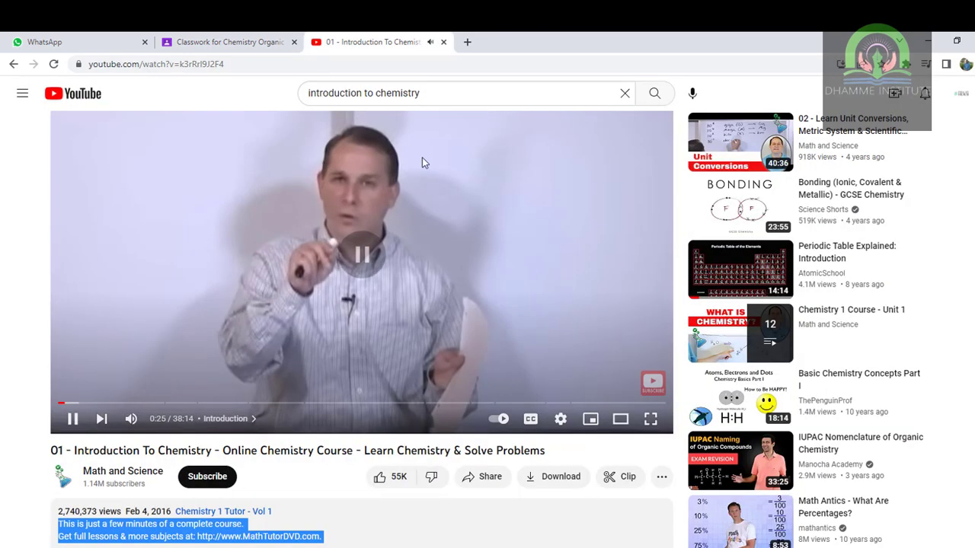
left_click(329, 64)
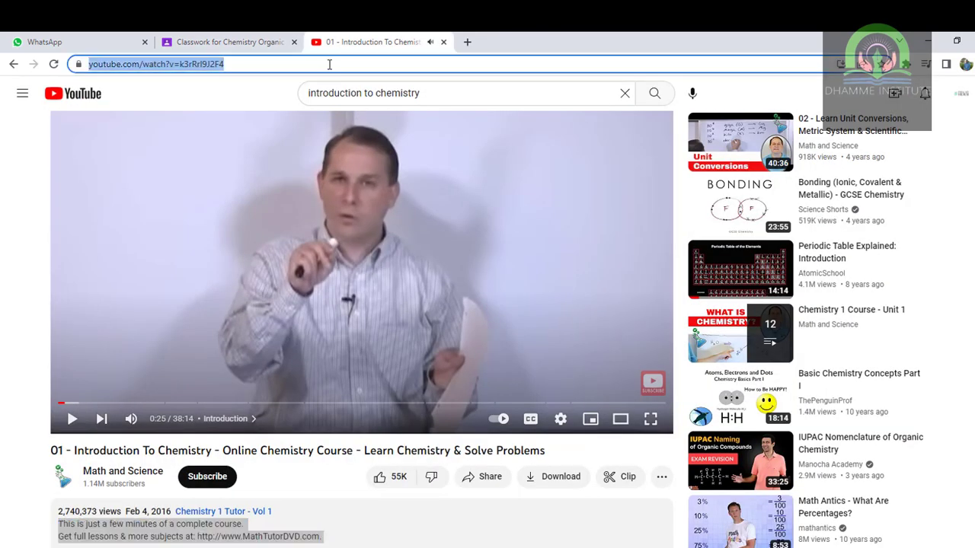
left_click(234, 42)
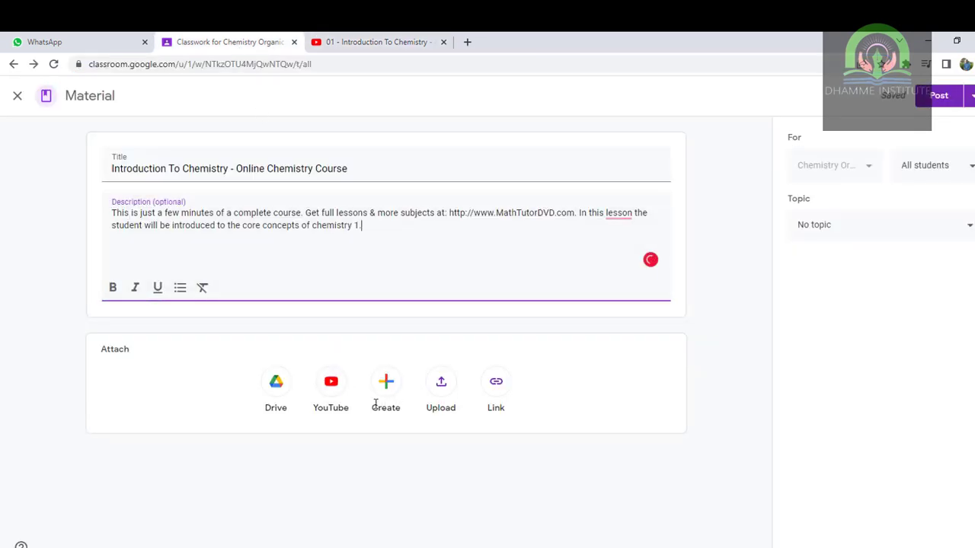
left_click(330, 389)
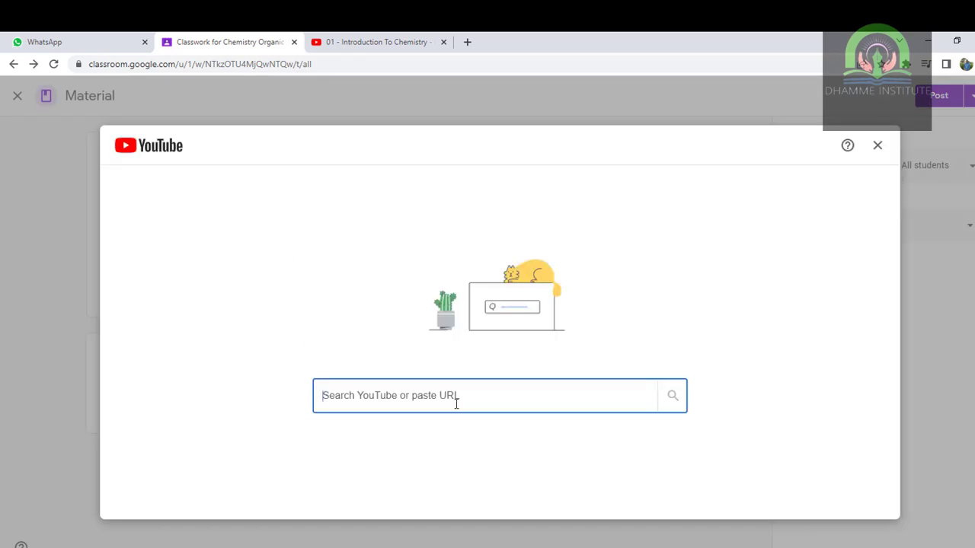
- Attach the YouTube video by its pasted link and post the material
key("ctrl+v")
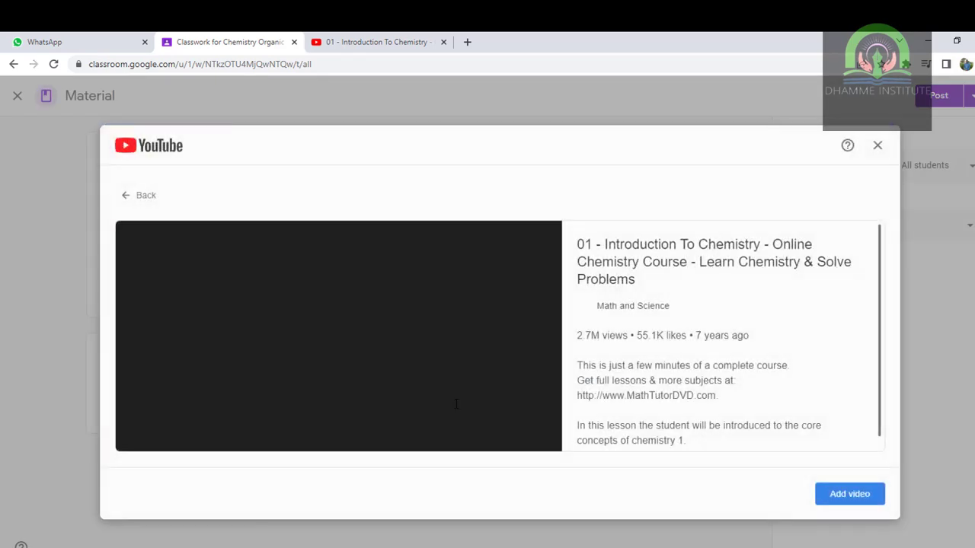
left_click(840, 498)
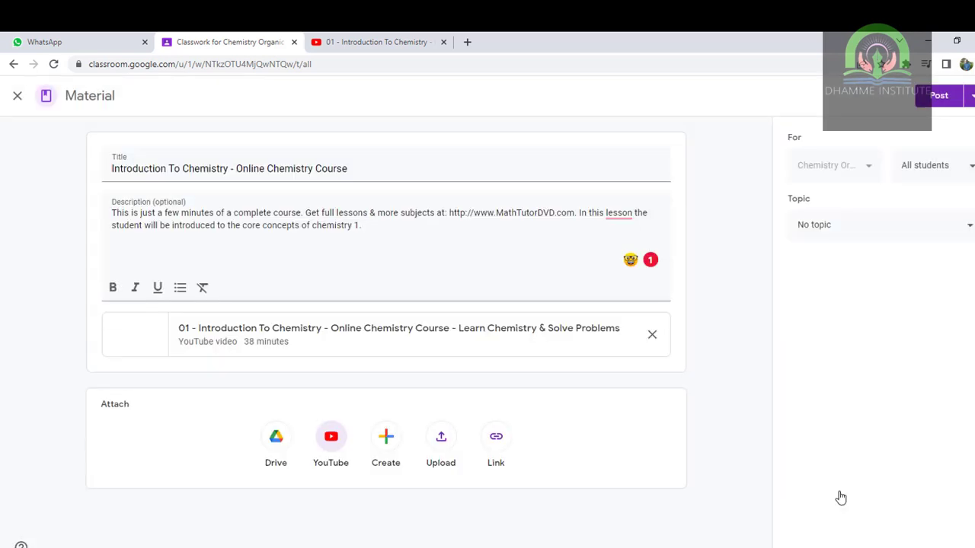
left_click(937, 95)
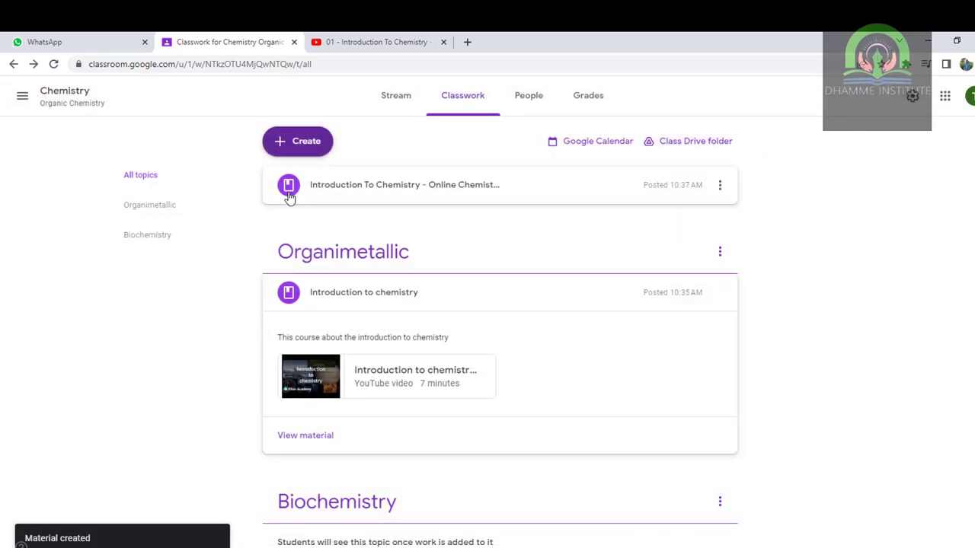
- Move the new material into the Biochemistry topic, then go to the People page
left_click_drag(288, 196, 345, 381)
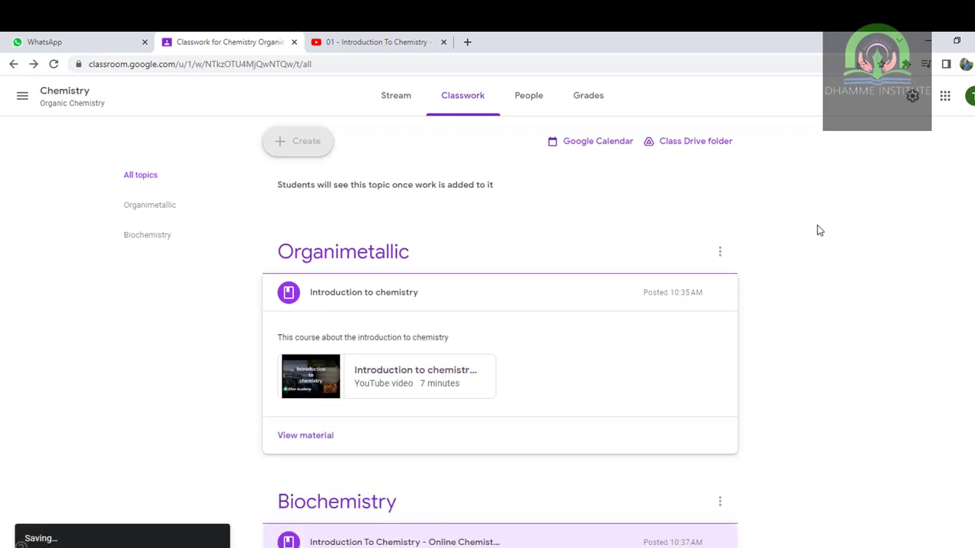
left_click(159, 184)
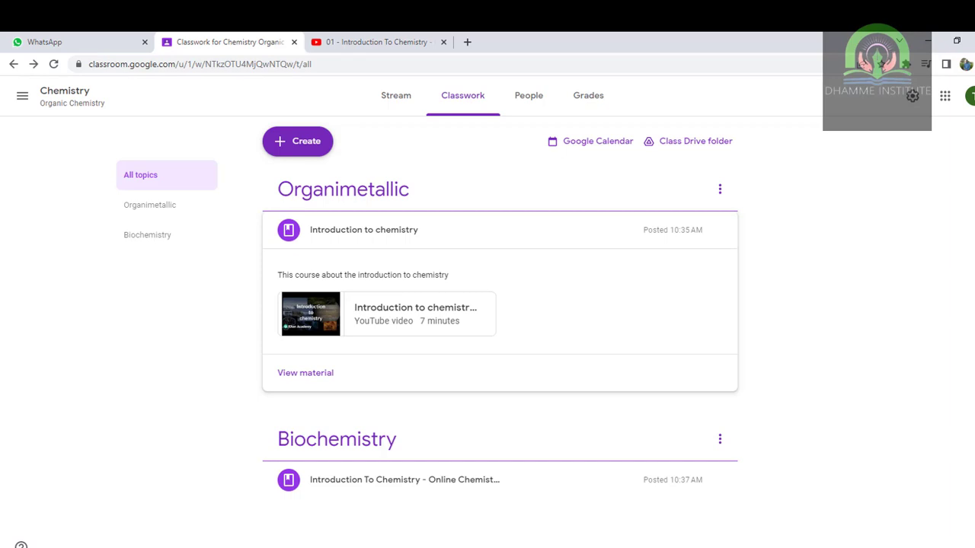
left_click(526, 102)
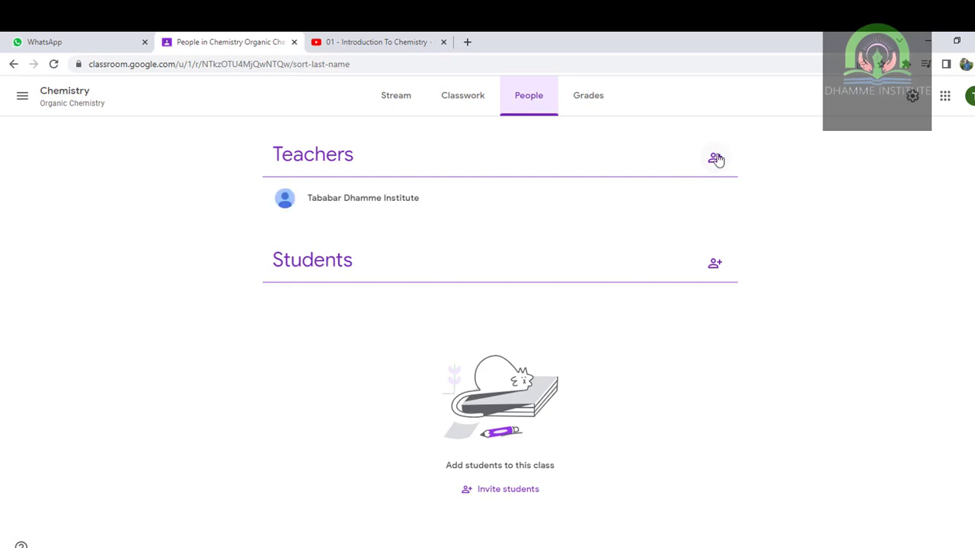
- Invite a co-teacher by entering their e-mail address, then open the Invite students form
left_click(716, 158)
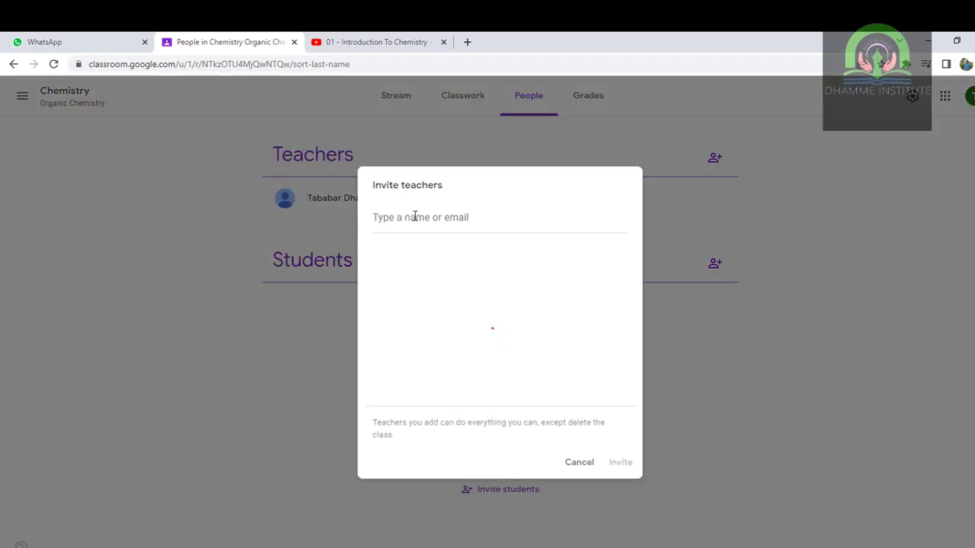
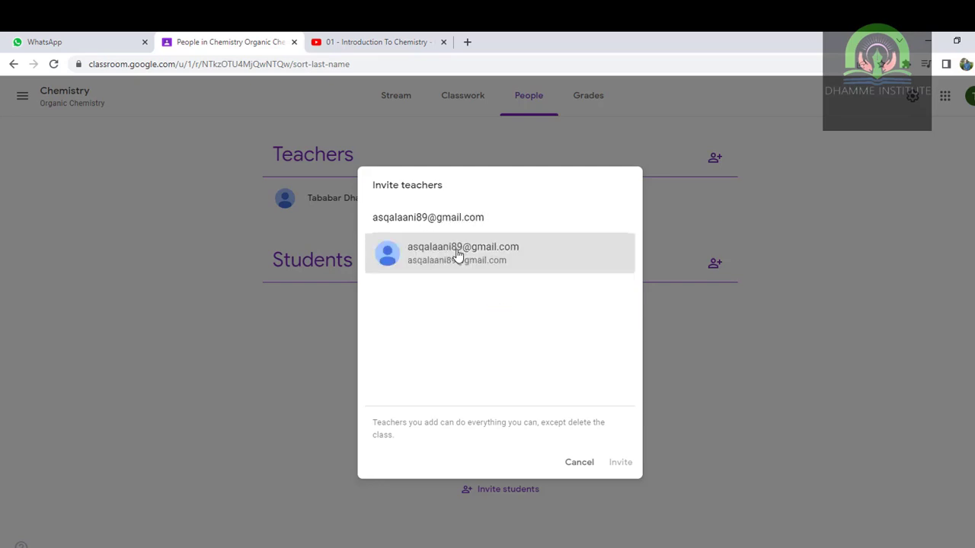
left_click(458, 255)
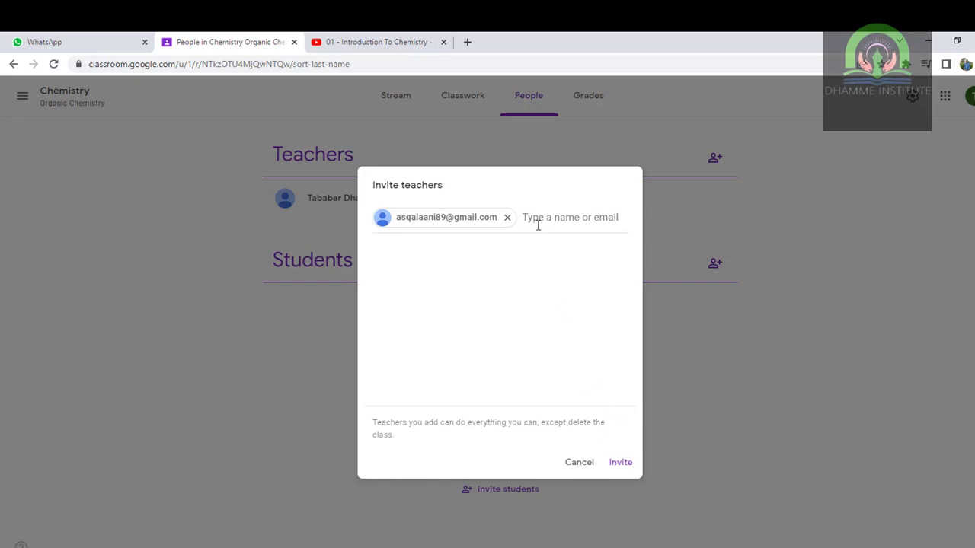
left_click(620, 463)
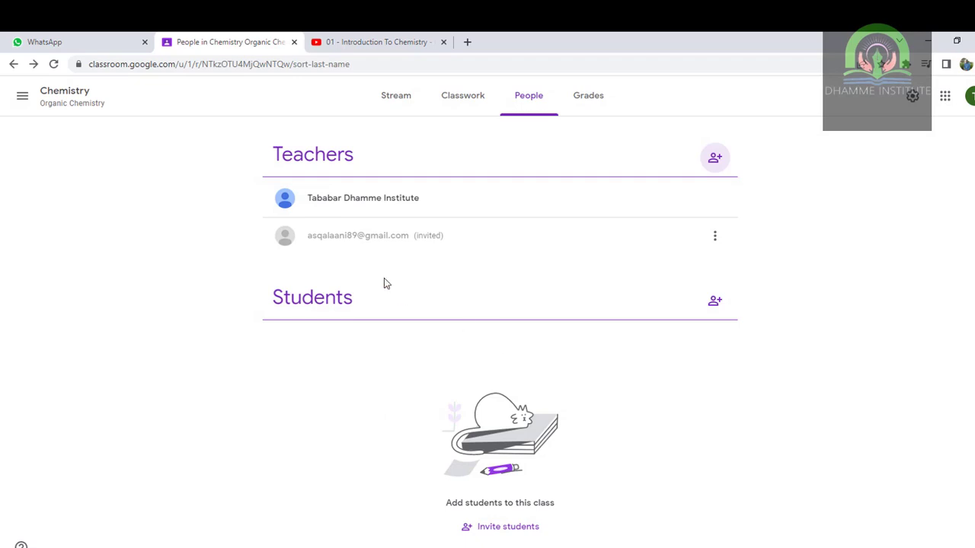
left_click(716, 304)
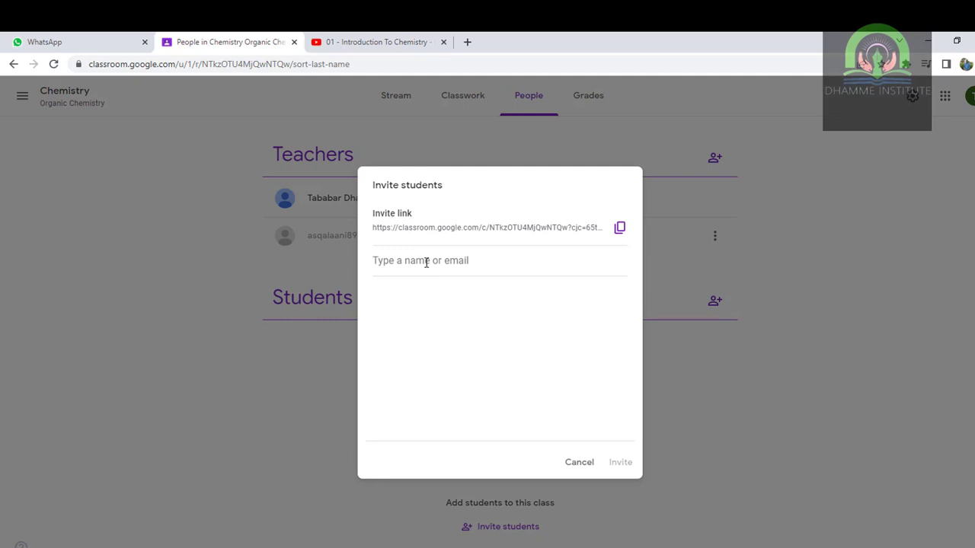
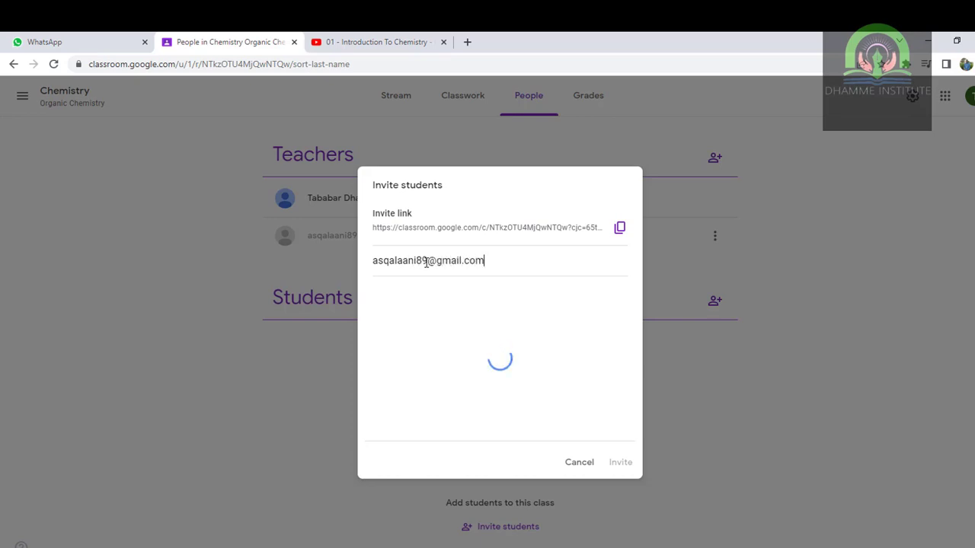
- Invite a student by entering their e-mail address, then return to Classwork
left_click(457, 298)
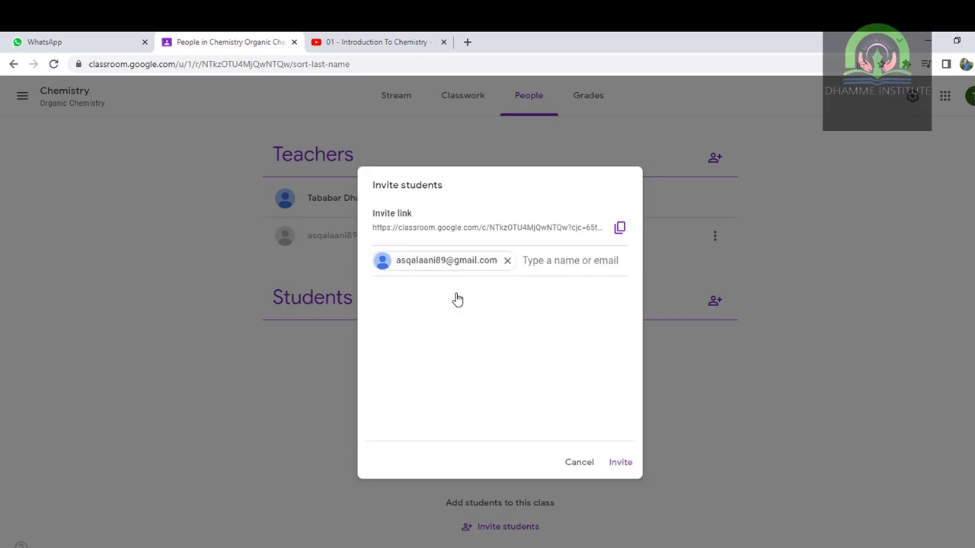
left_click(617, 466)
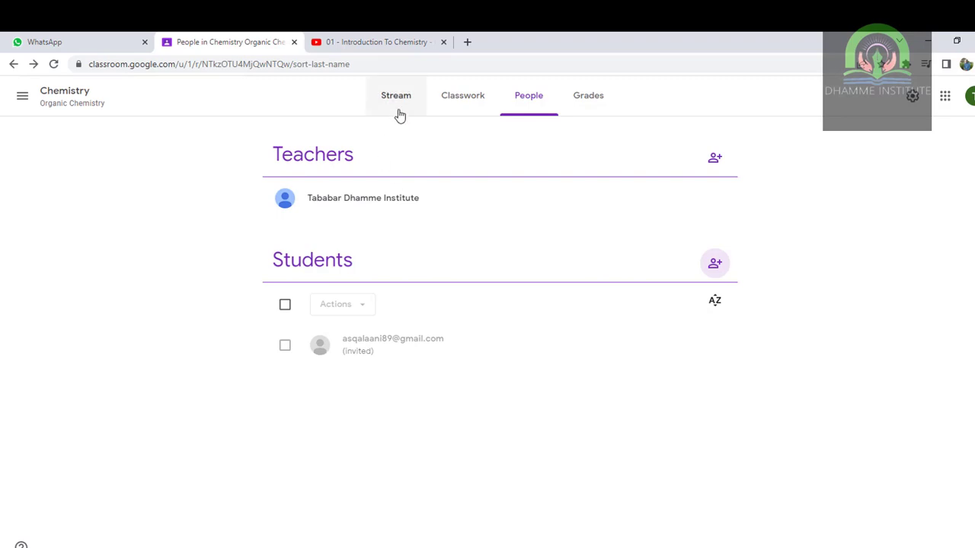
left_click(439, 102)
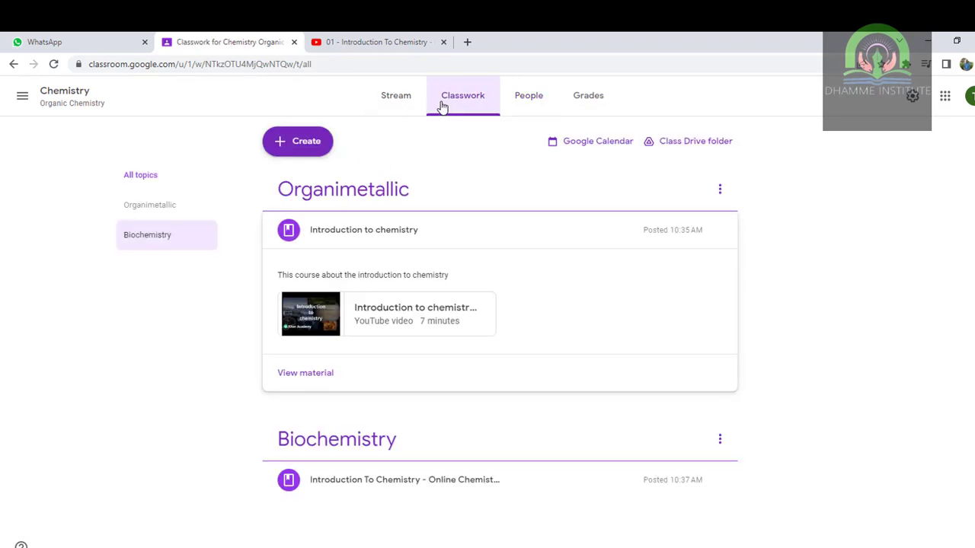
- Go to the Stream page and dismiss the announcement tips
left_click(397, 100)
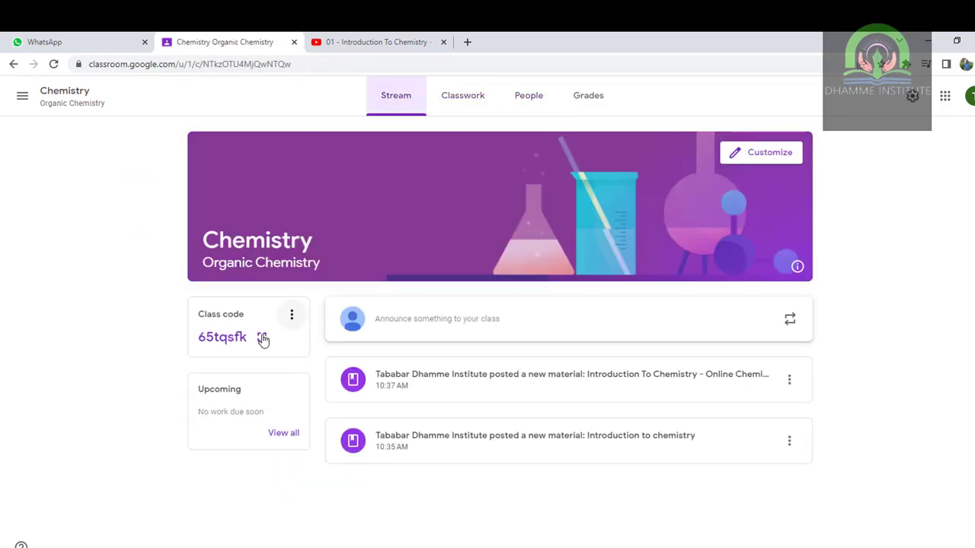
left_click_drag(247, 340, 202, 345)
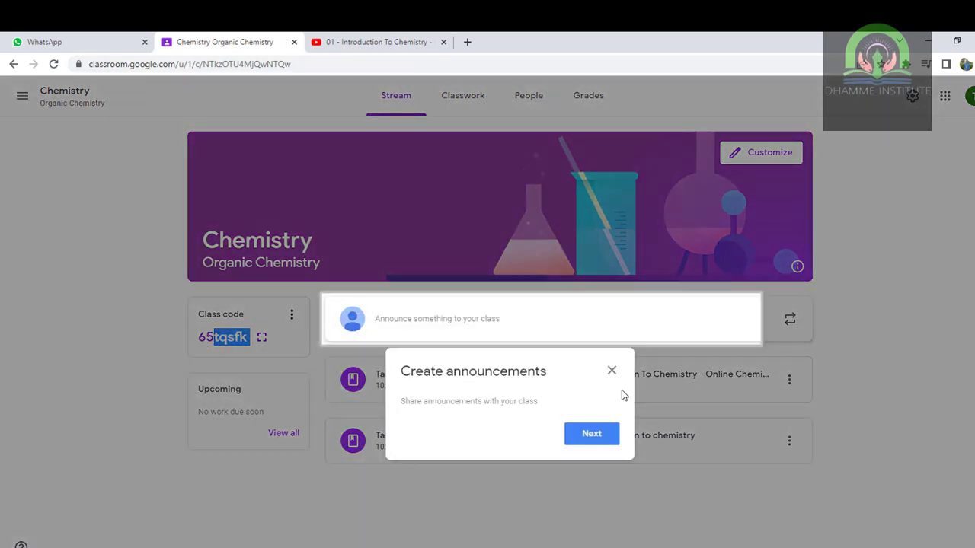
left_click(598, 435)
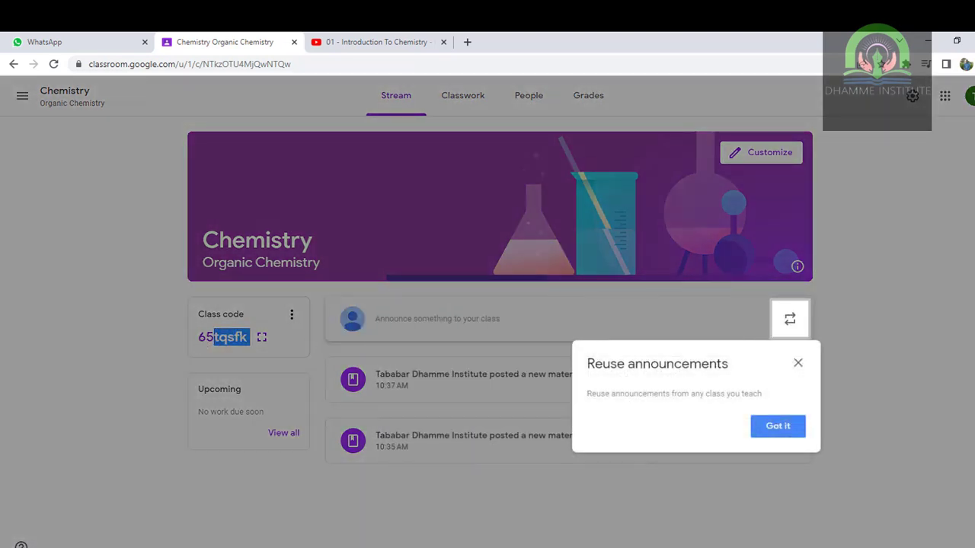
left_click(782, 435)
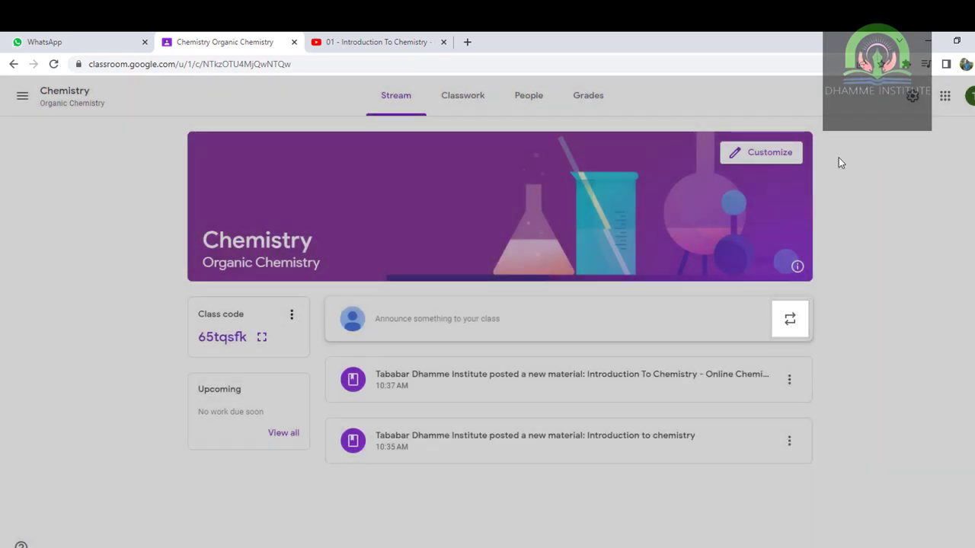
- Set the teal phone-and-notes header image and orange theme colour, and save
left_click(769, 154)
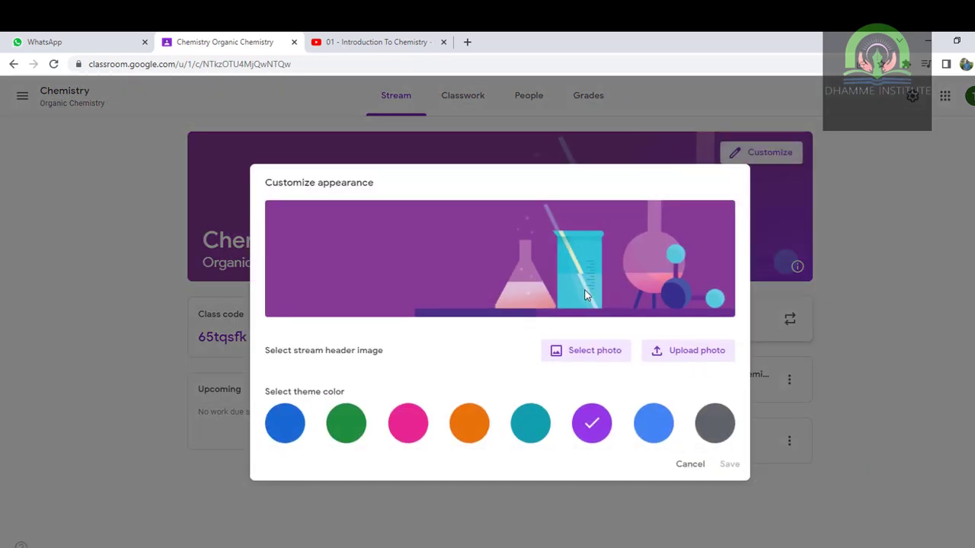
left_click(604, 354)
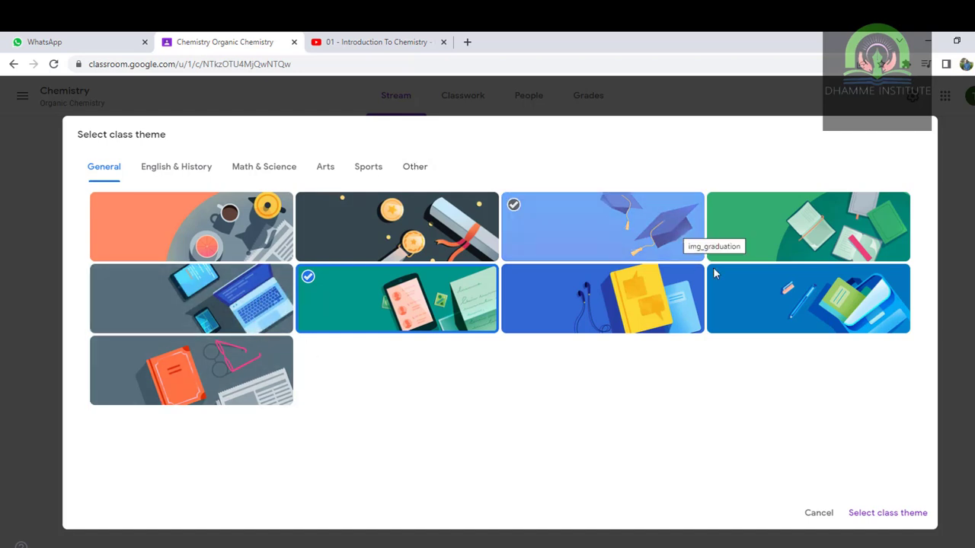
left_click(434, 303)
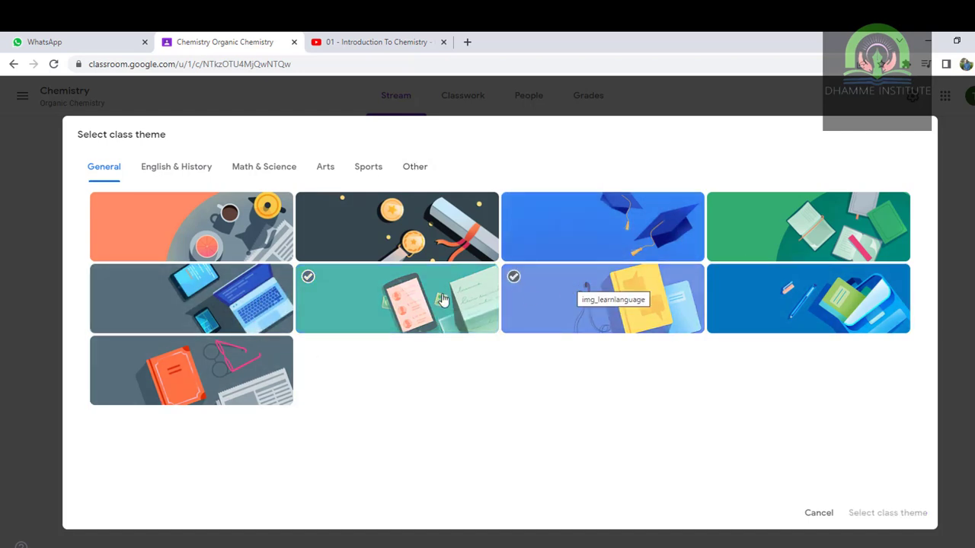
left_click(426, 298)
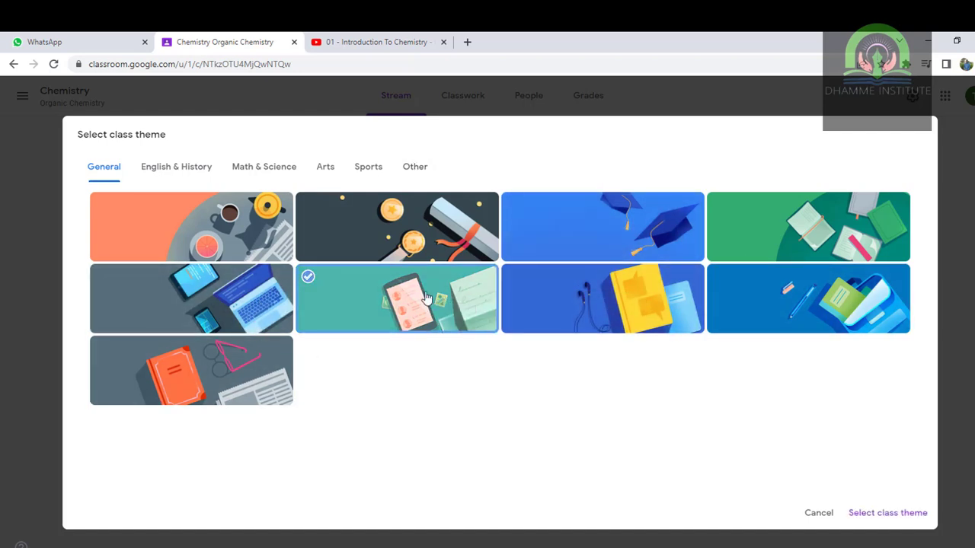
left_click(877, 515)
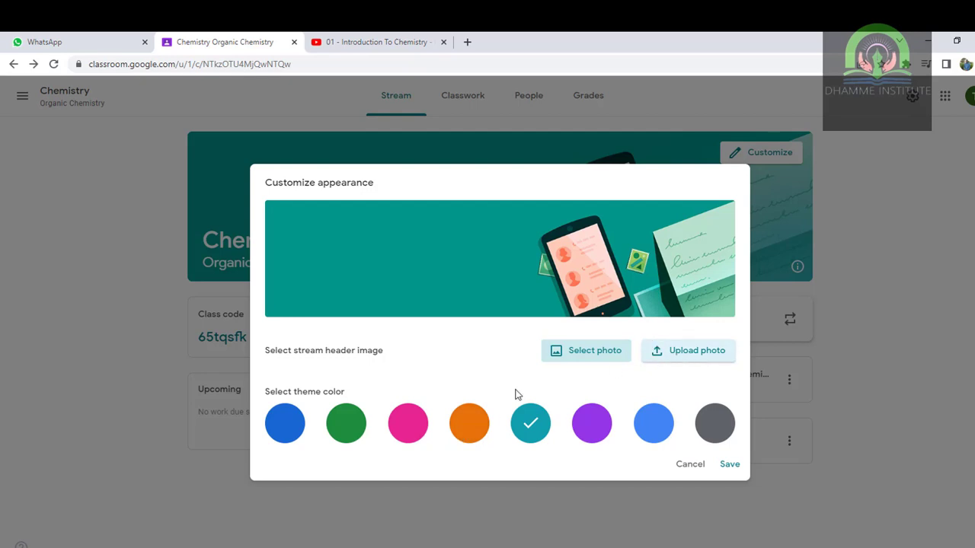
left_click(466, 428)
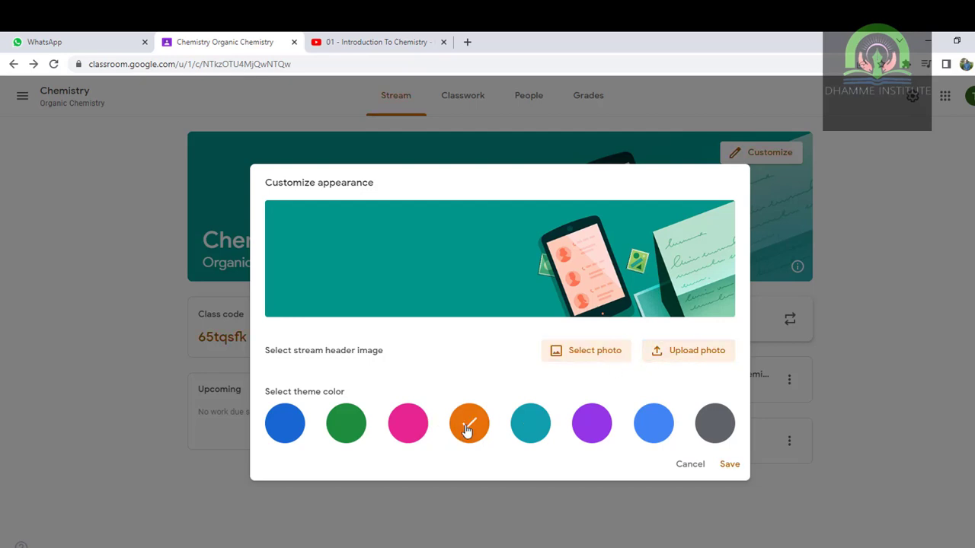
left_click(728, 464)
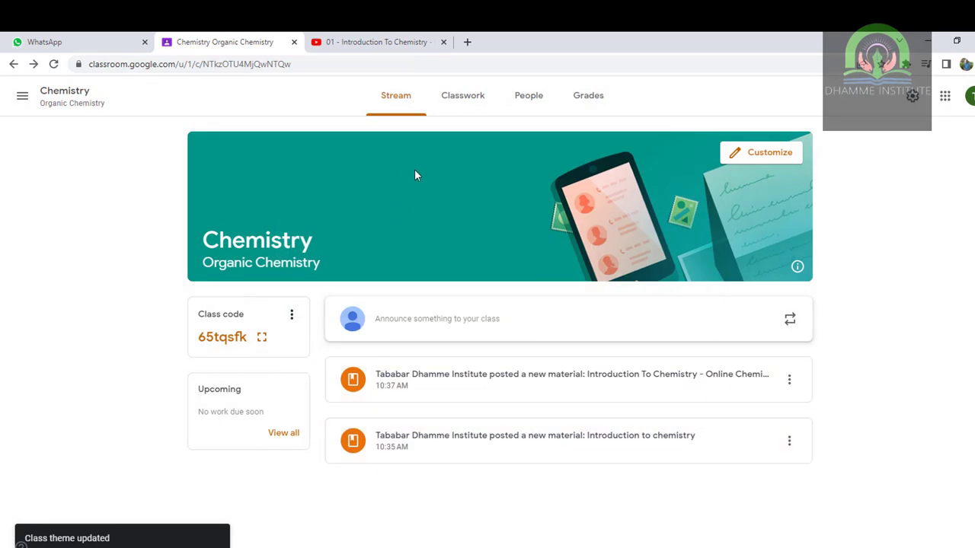
- Look through the Grades and People pages, ending on the Classwork page
left_click(580, 103)
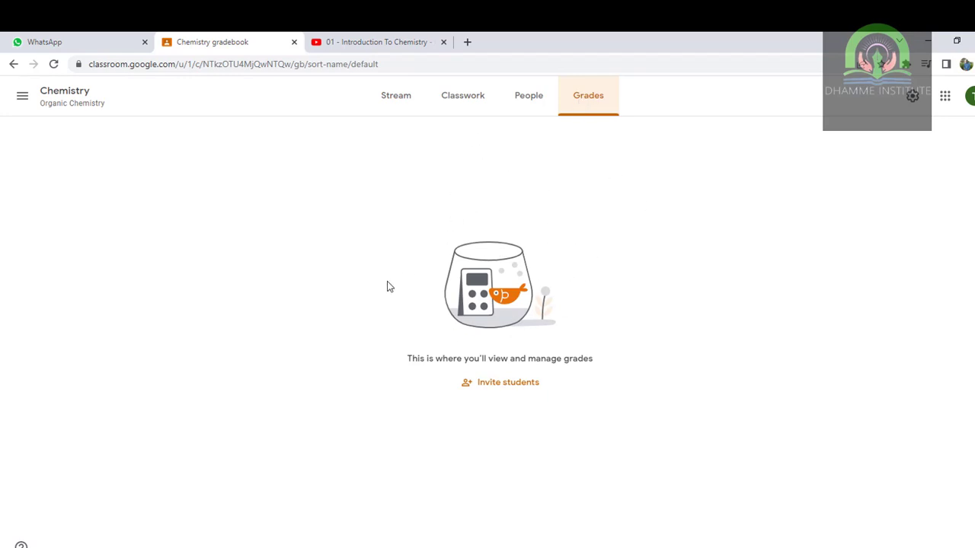
left_click(527, 114)
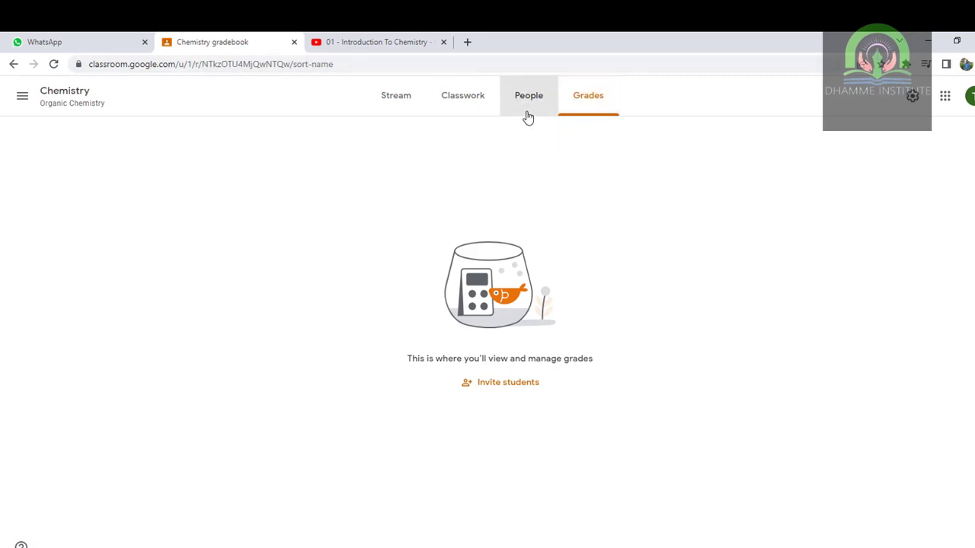
left_click(465, 104)
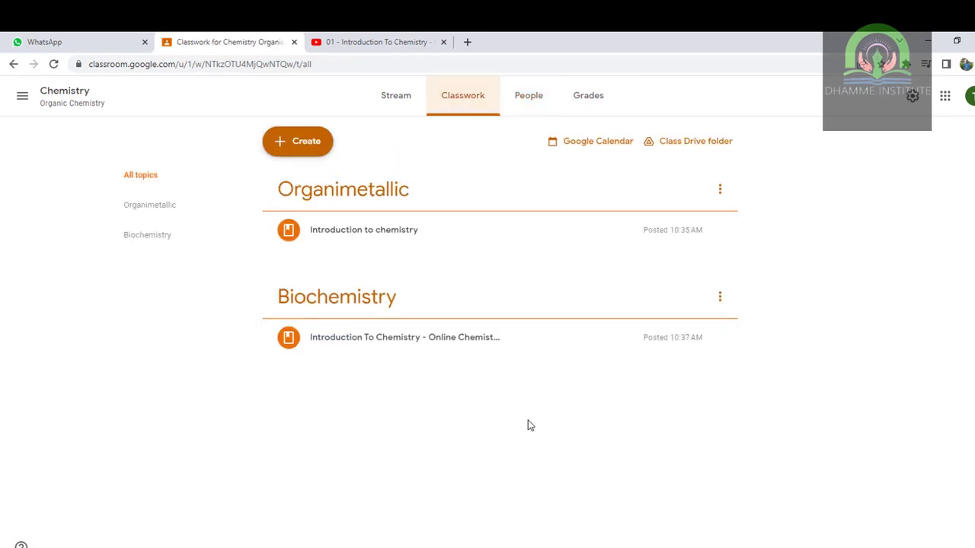